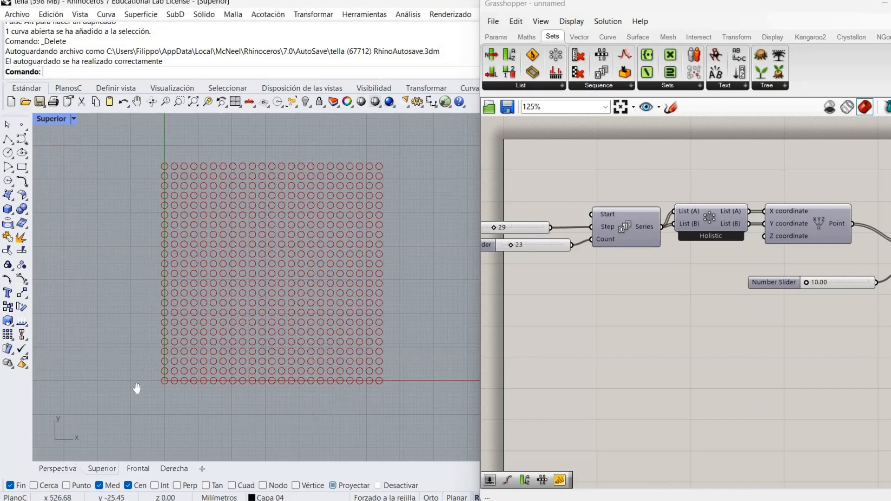
right_drag(137, 389, 343, 423)
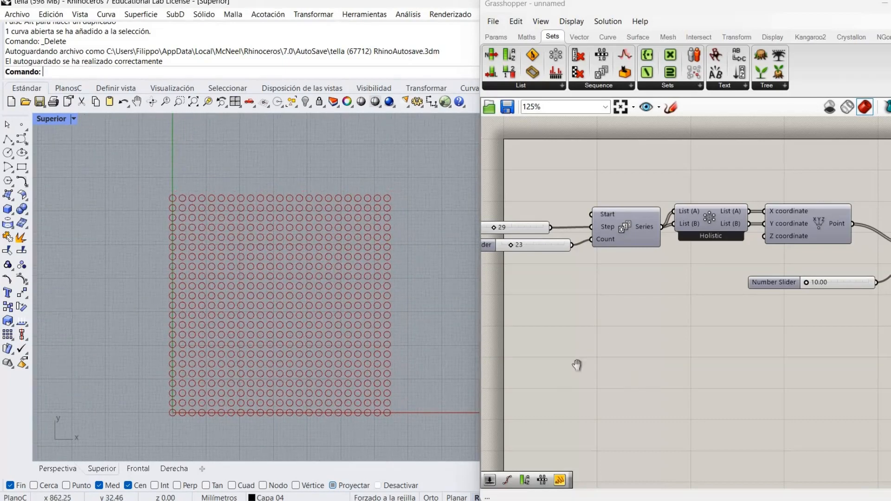
right_drag(563, 388, 700, 404)
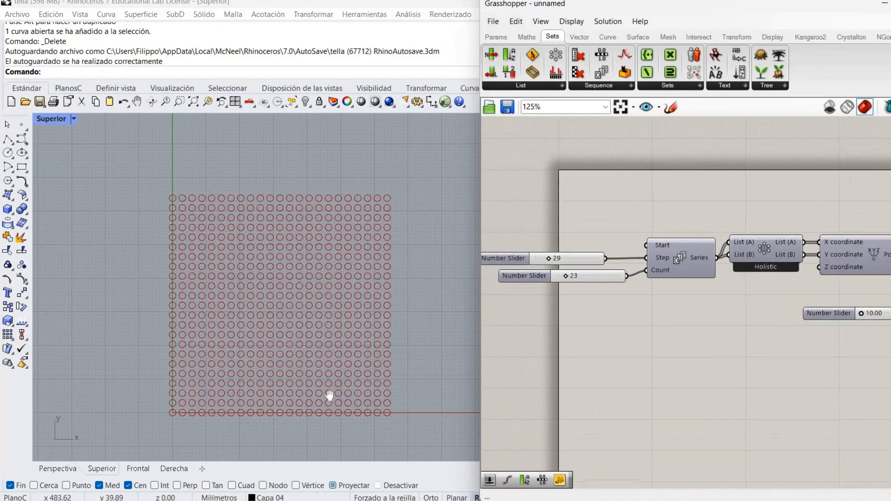
right_drag(332, 395, 322, 388)
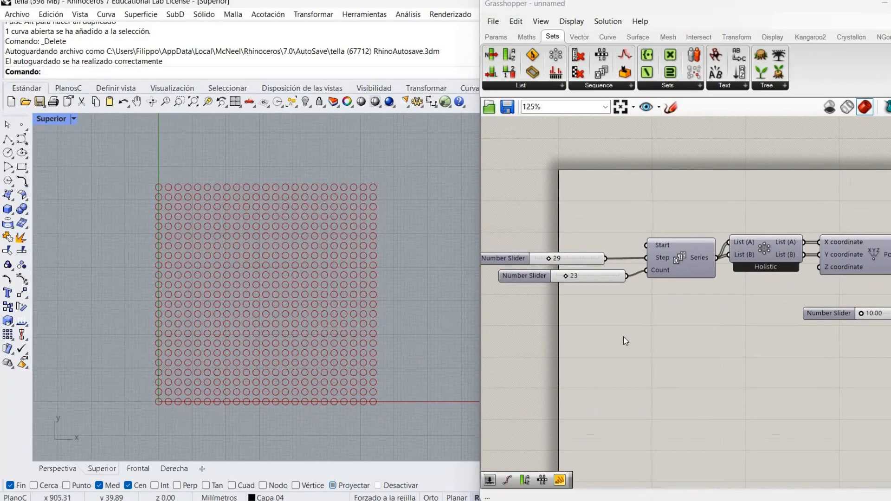
right_click(588, 308)
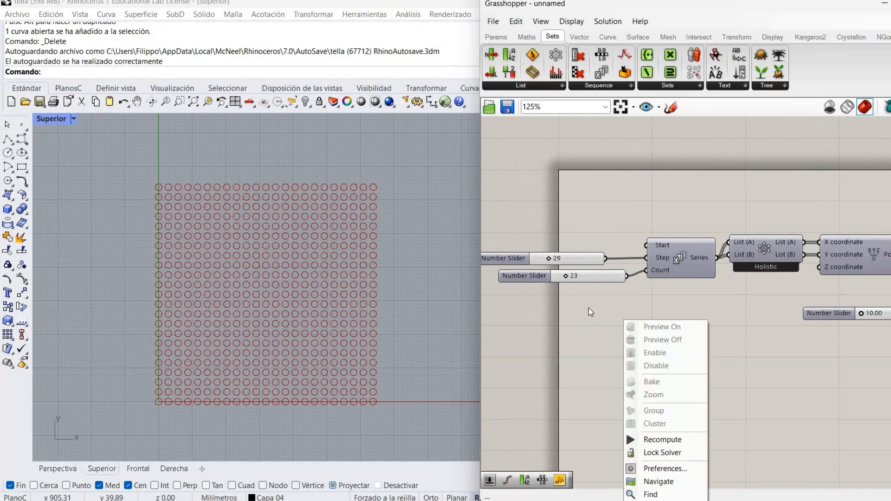
click(594, 293)
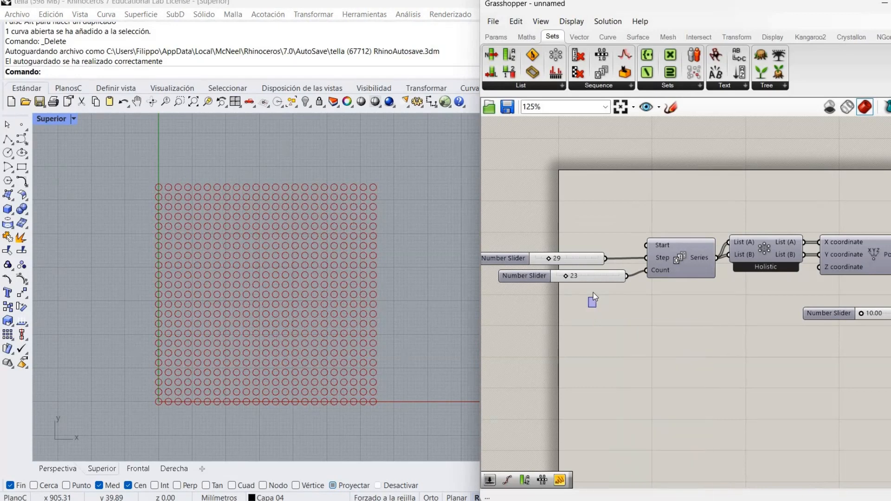
right_click(654, 323)
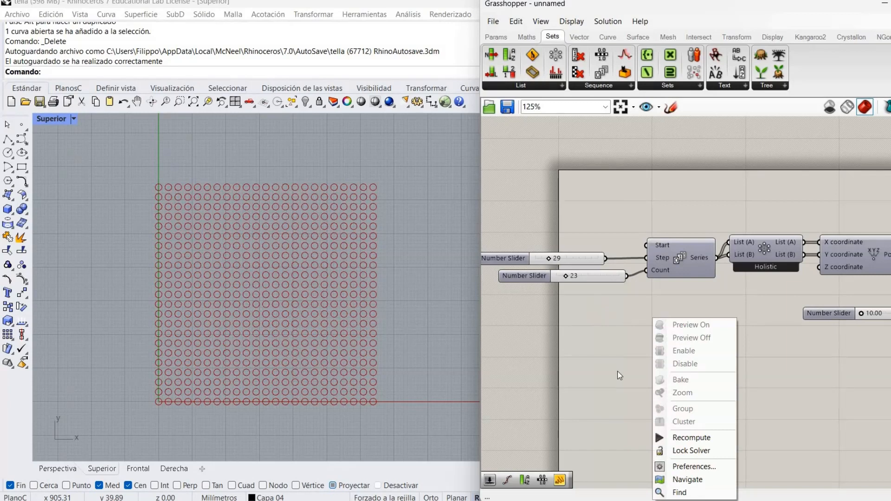
click(679, 281)
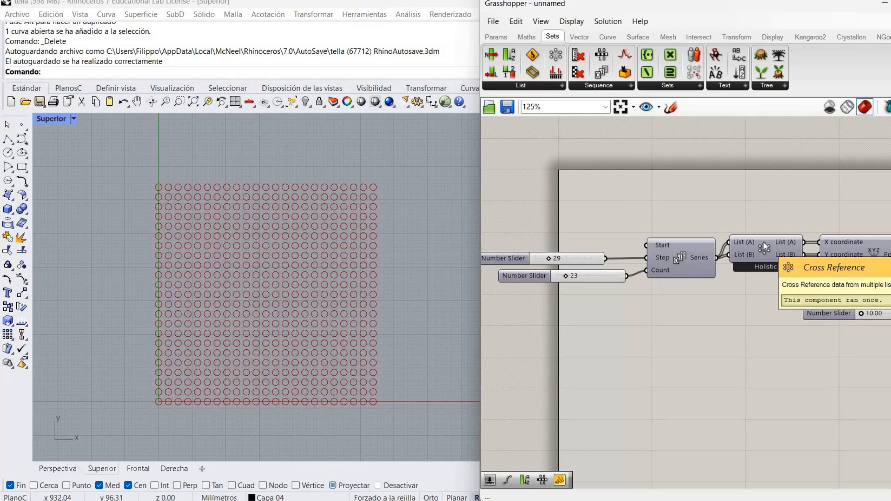
Move the Cross Reference component slightly down, in line with the Series component.
drag(764, 246, 761, 252)
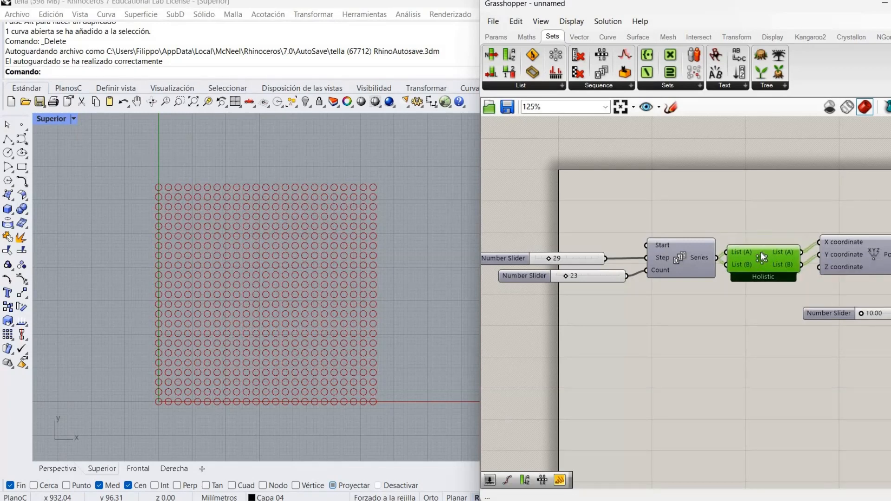
right_click(701, 257)
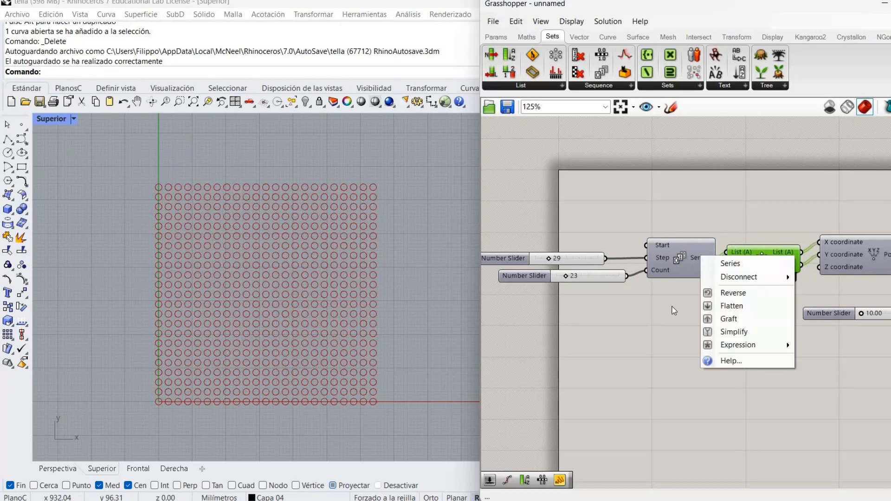
click(720, 258)
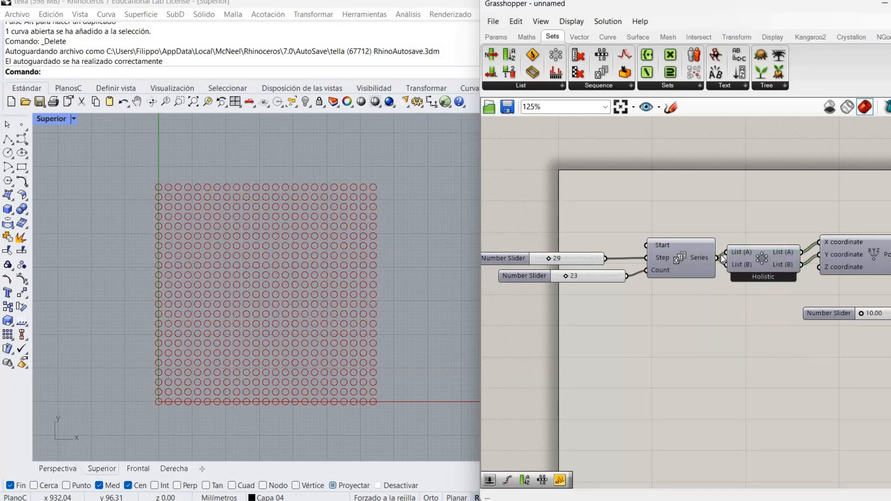
mouse_move(730, 273)
Turn on the Construct Point preview to show the grid's points, and nudge the Cross Reference component slightly up.
right_drag(627, 331, 731, 341)
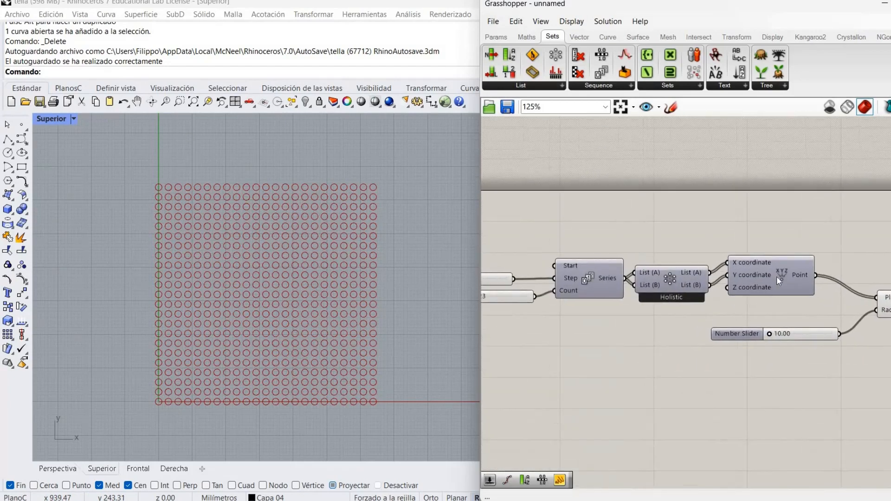
right_click(778, 277)
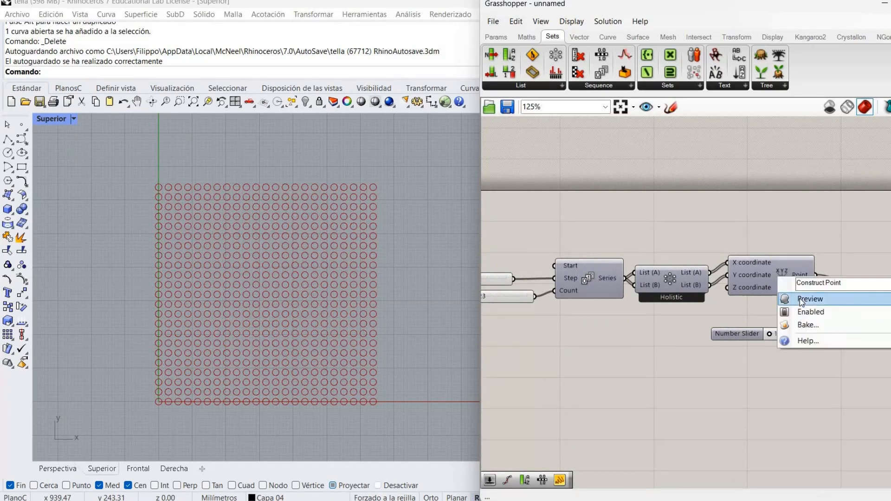
click(802, 302)
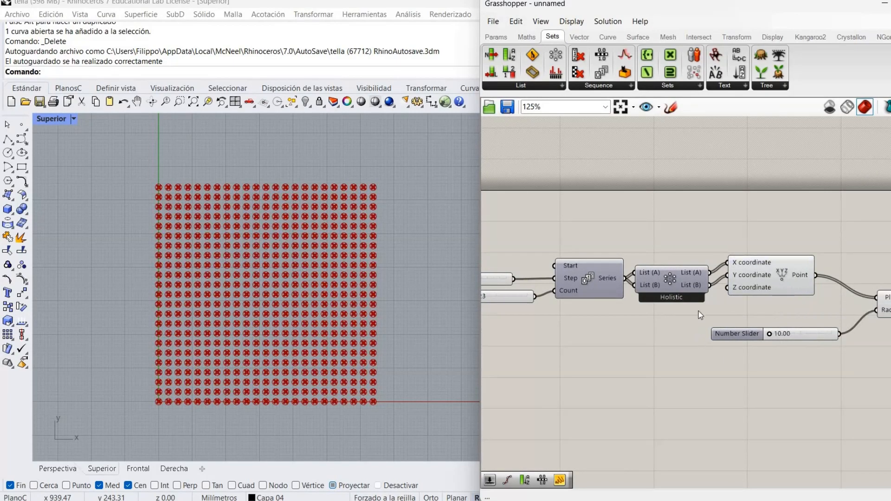
mouse_move(693, 289)
mouse_down()
mouse_move(698, 269)
mouse_move(695, 283)
mouse_up()
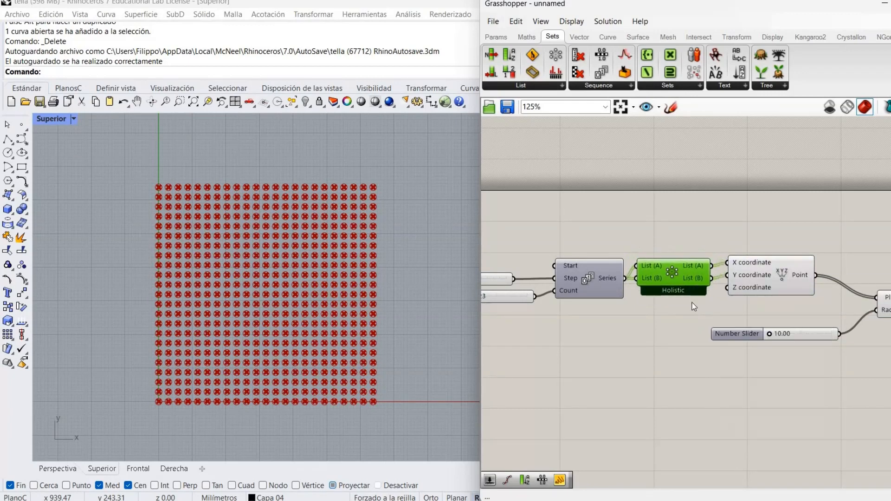
click(692, 302)
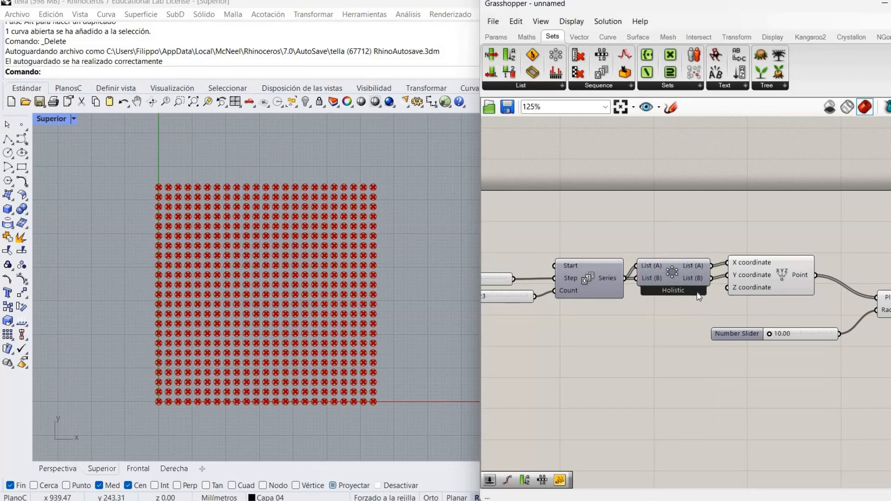
Turn off the preview of the Construct Point component so only the circles are drawn.
mouse_move(704, 273)
right_drag(645, 355, 536, 363)
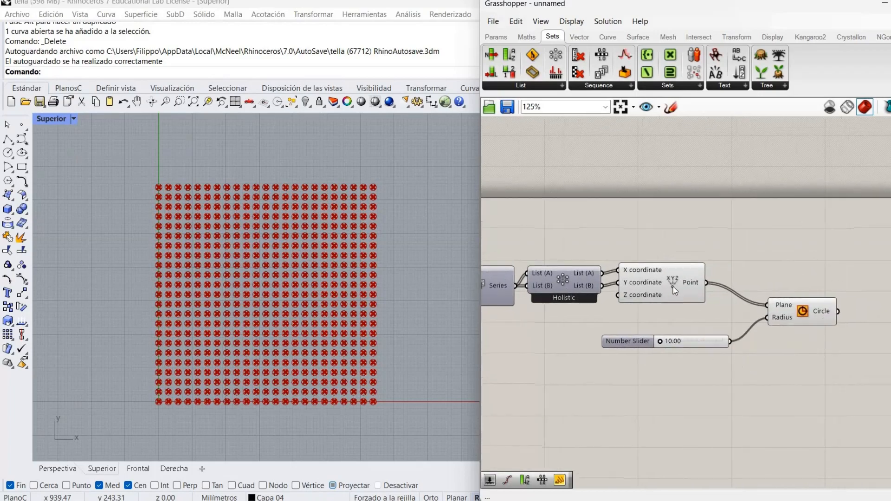
right_drag(682, 282, 689, 279)
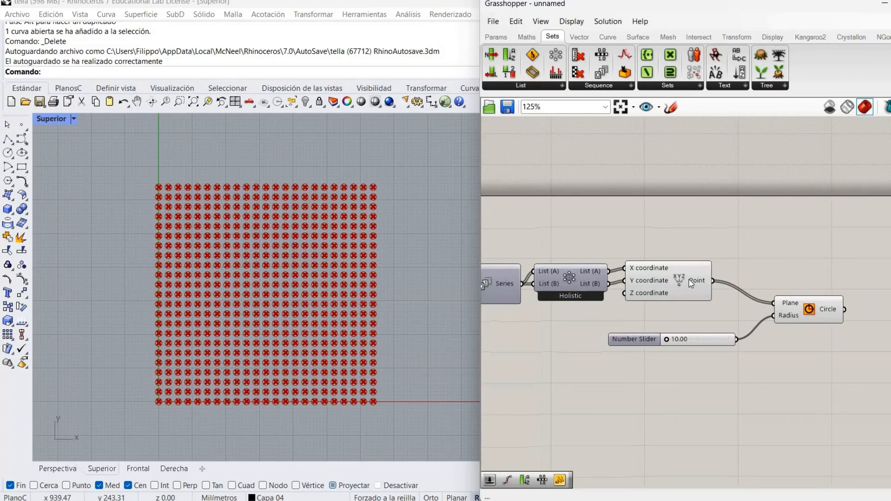
right_click(689, 279)
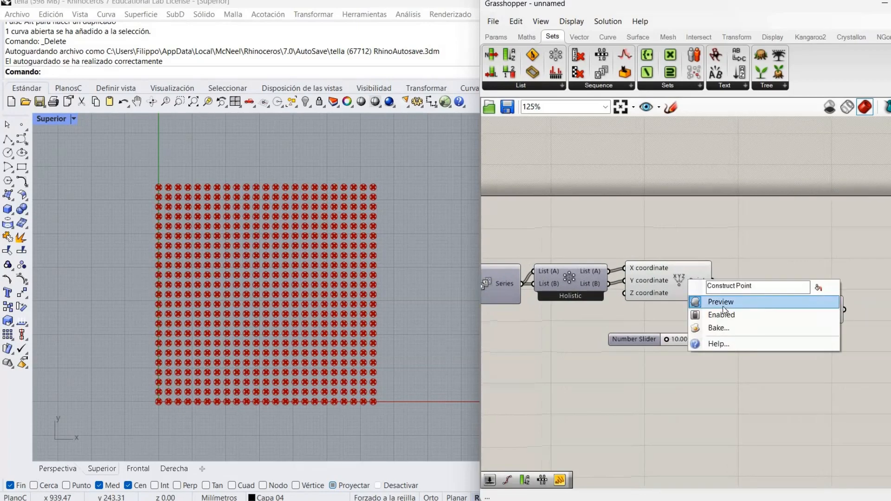
click(722, 305)
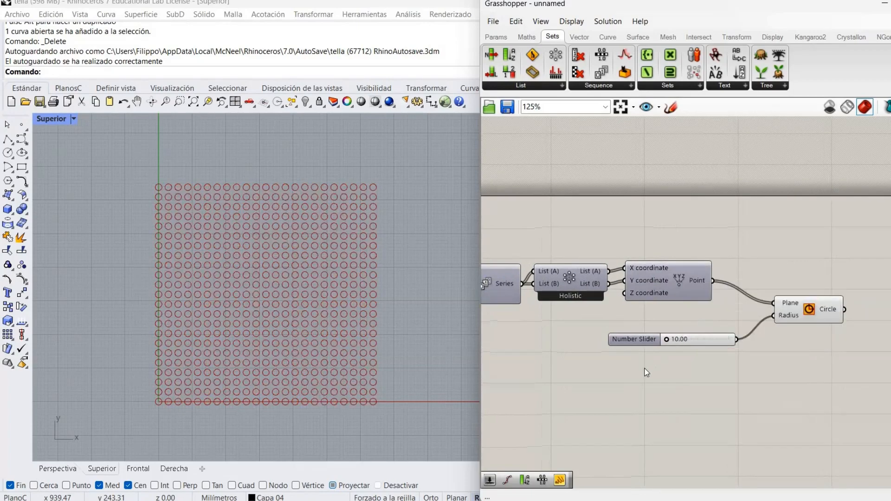
Draw a degree-3 control point curve with four points in the top view, crossing the circle grid in an S shape.
right_drag(645, 369, 649, 350)
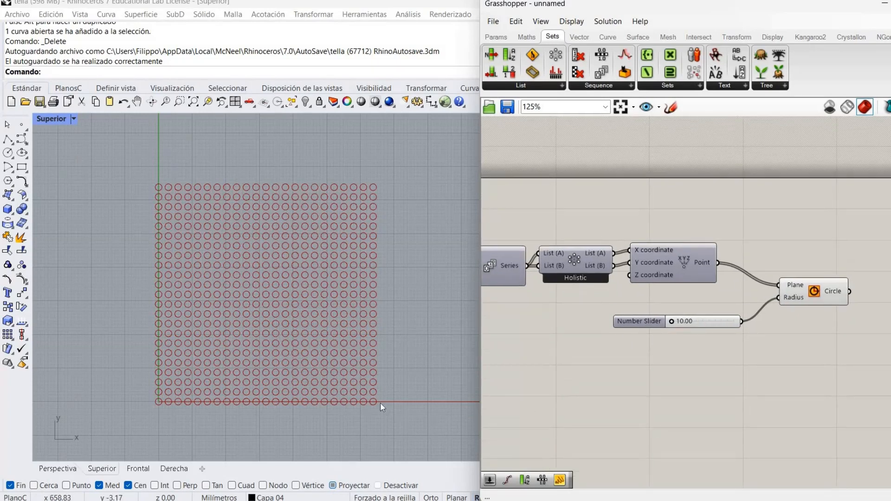
scroll(380, 403, up, 3)
scroll(380, 402, down, 1)
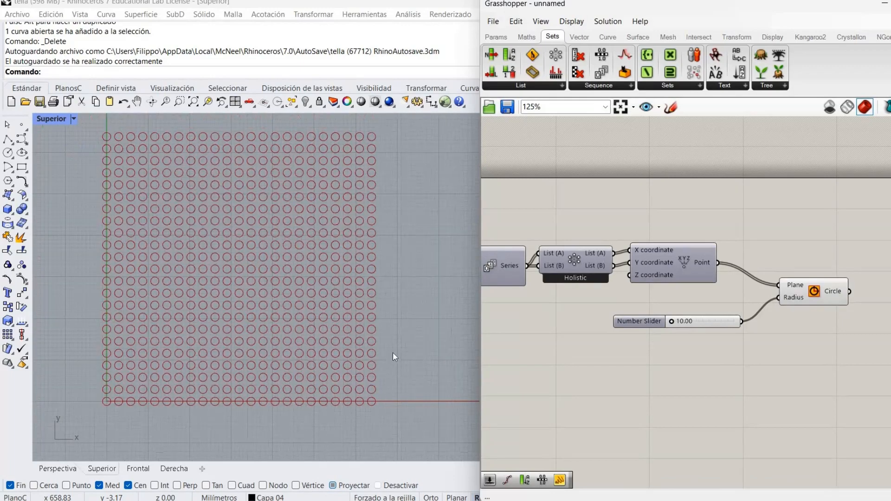
right_drag(367, 308, 392, 344)
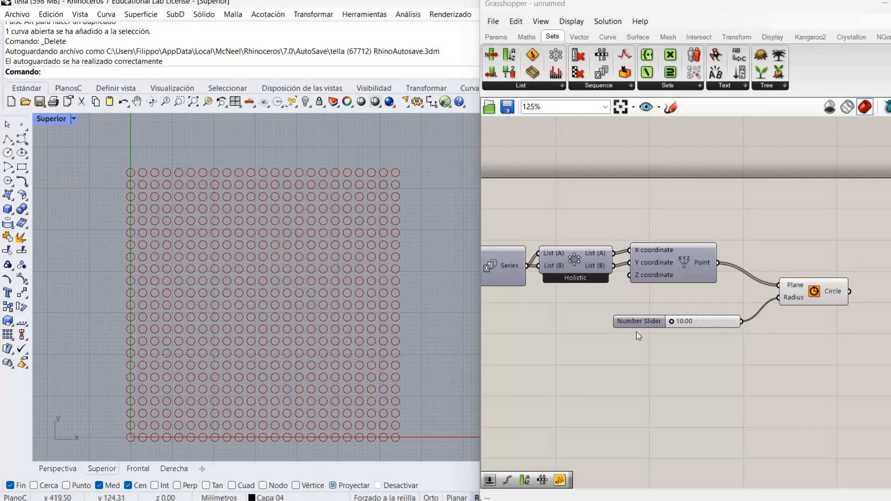
right_drag(588, 362, 593, 397)
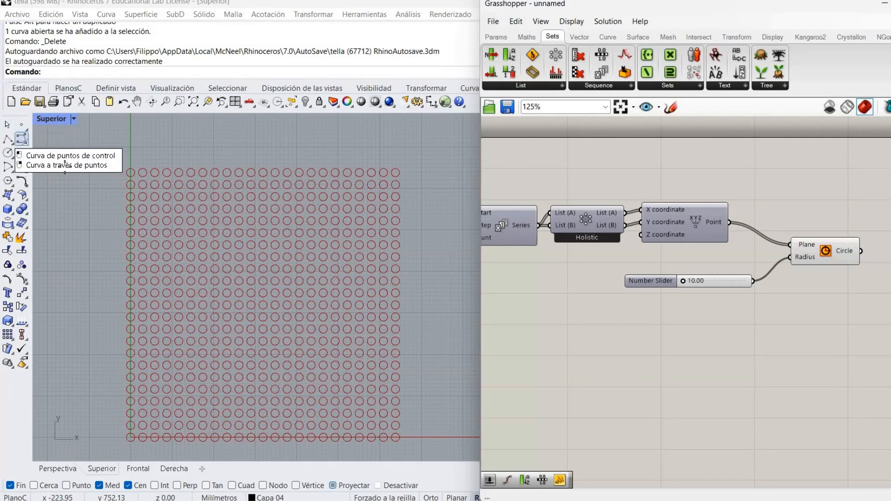
click(22, 139)
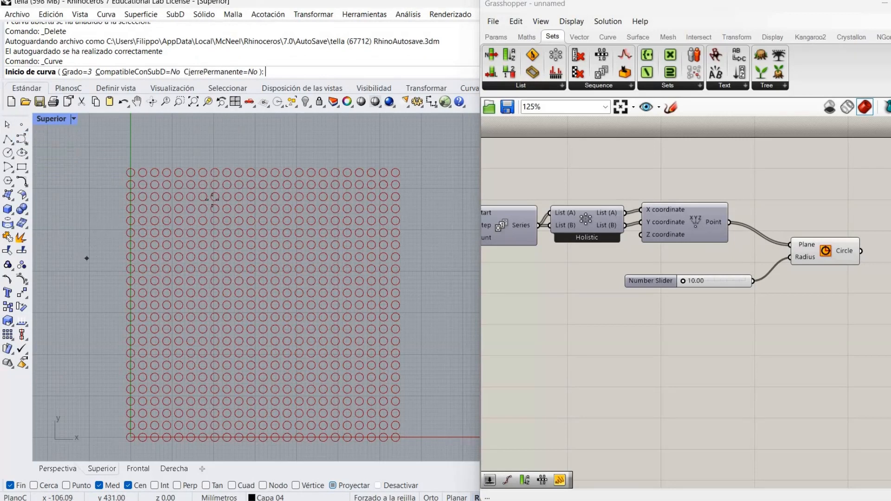
click(93, 233)
click(354, 144)
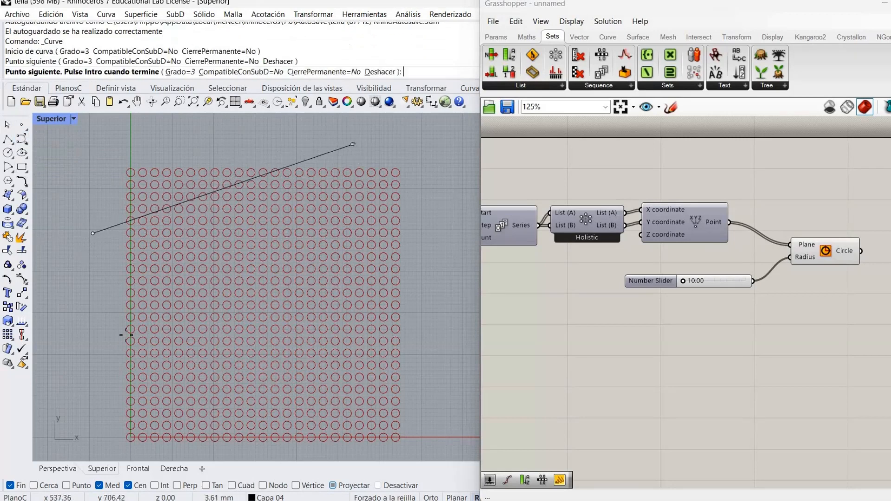
click(122, 375)
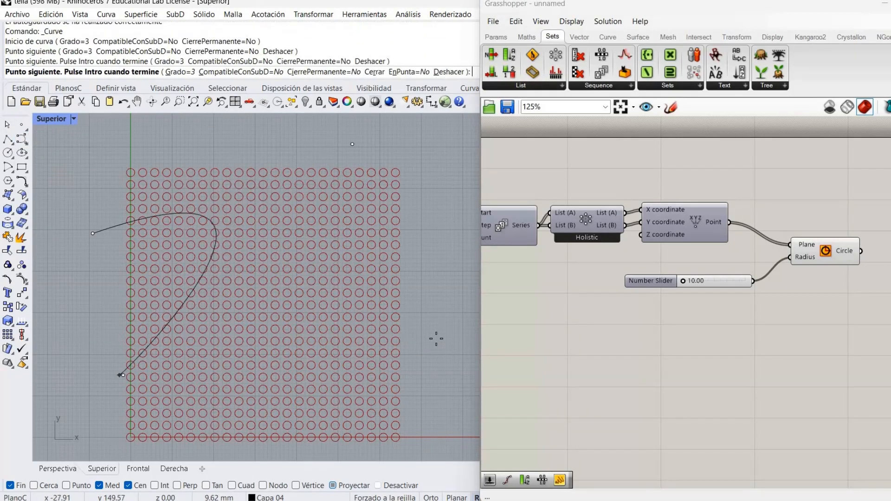
click(453, 322)
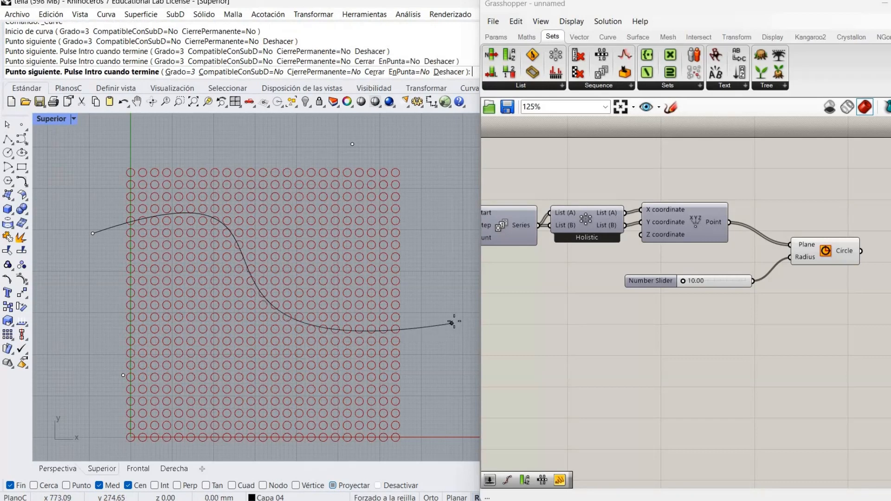
right_drag(456, 320, 454, 323)
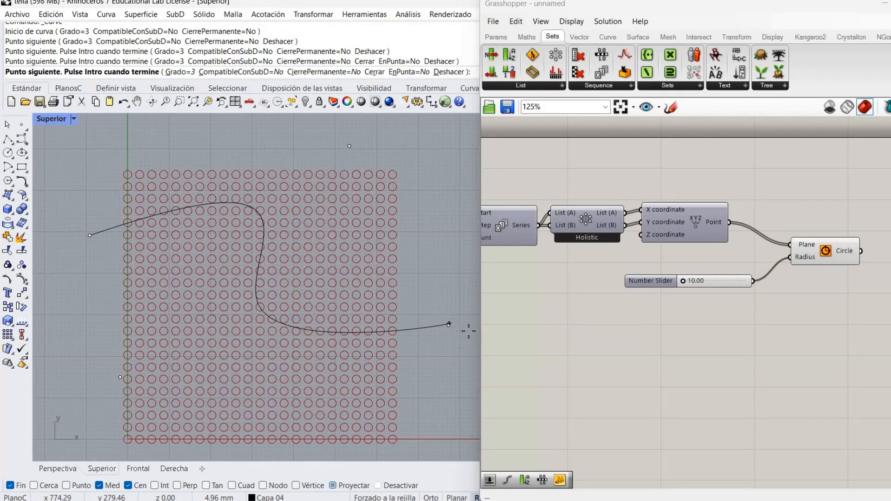
key(Return)
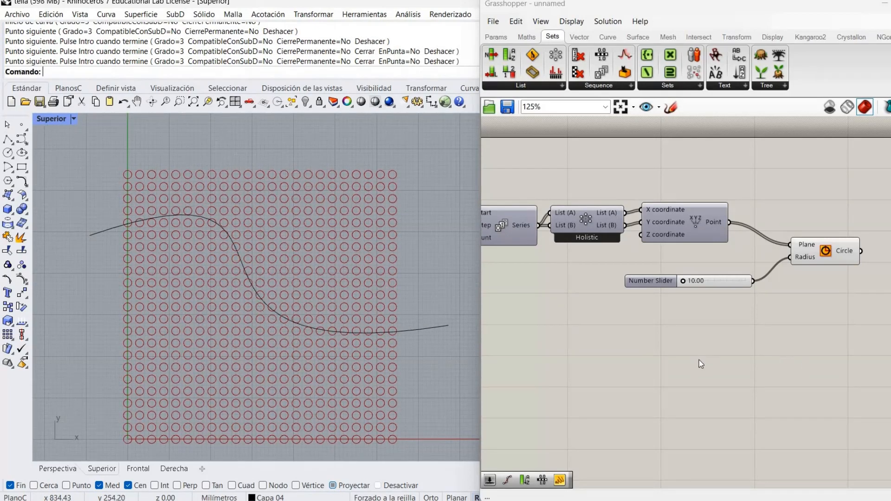
Add a Curve parameter to the Grasshopper canvas below the Series component.
right_drag(587, 304, 635, 301)
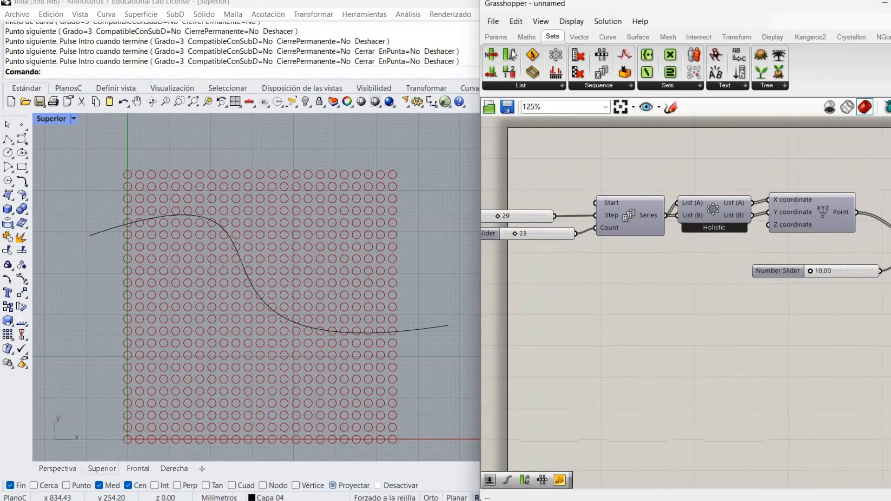
click(500, 38)
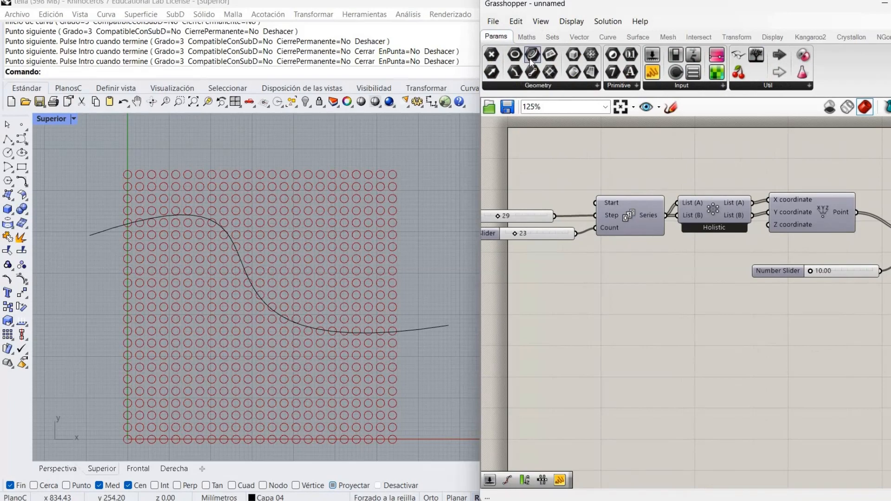
drag(532, 56, 618, 329)
scroll(713, 346, up, 2)
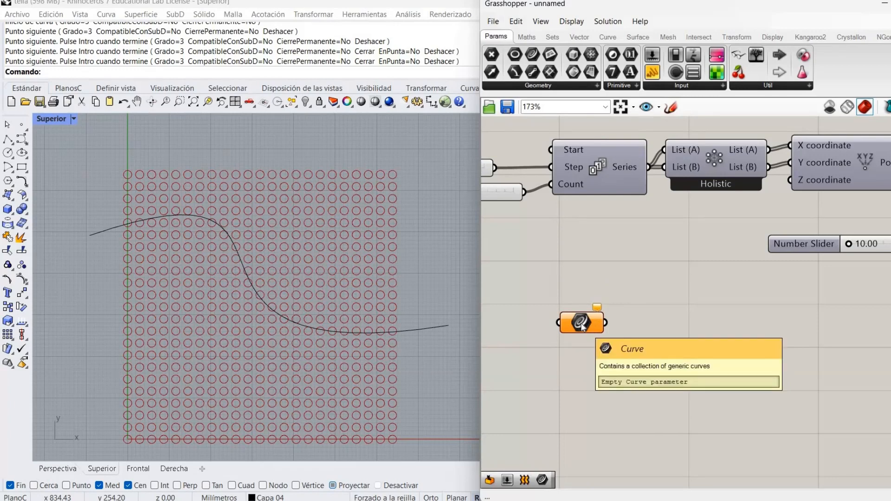
Reference the drawn S-shaped curve in the Curve parameter as a single curve and move the parameter lower on the canvas.
right_drag(611, 328, 701, 361)
right_click(678, 345)
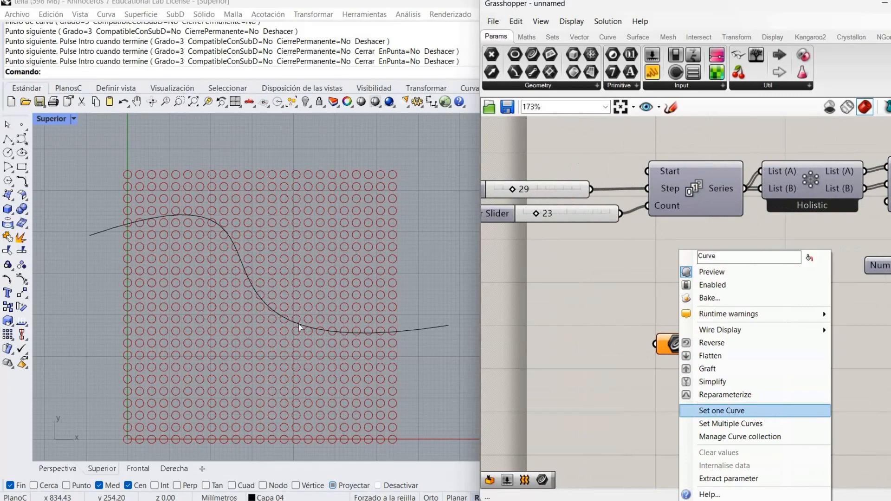
click(765, 411)
click(303, 328)
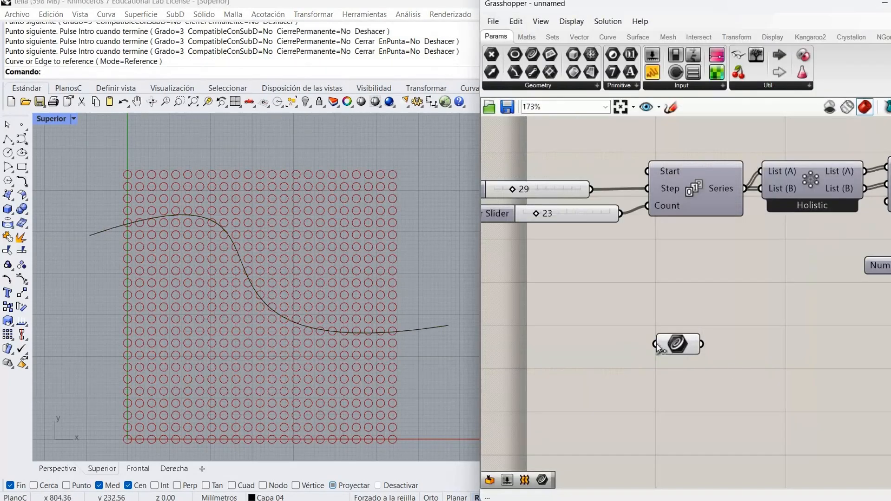
drag(670, 340, 681, 356)
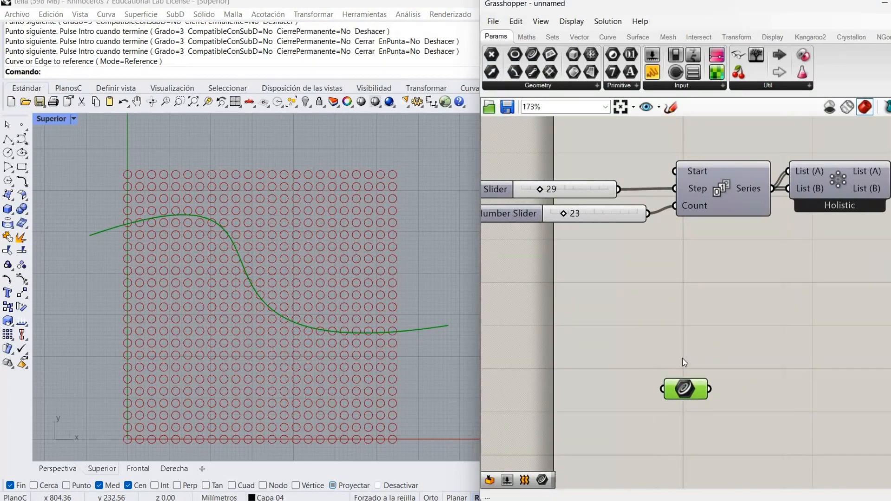
Move the Curve parameter to just below the slider that sets the circle radius.
right_drag(873, 369, 684, 370)
drag(505, 324, 745, 296)
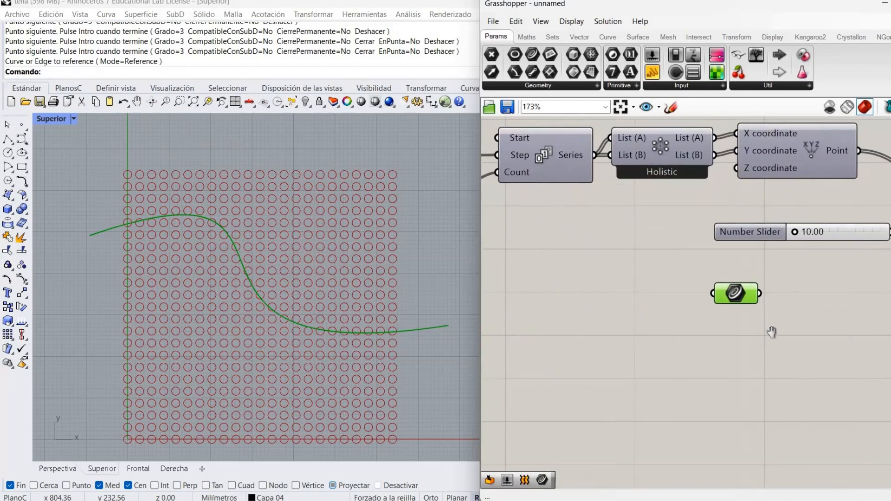
right_drag(772, 333, 690, 342)
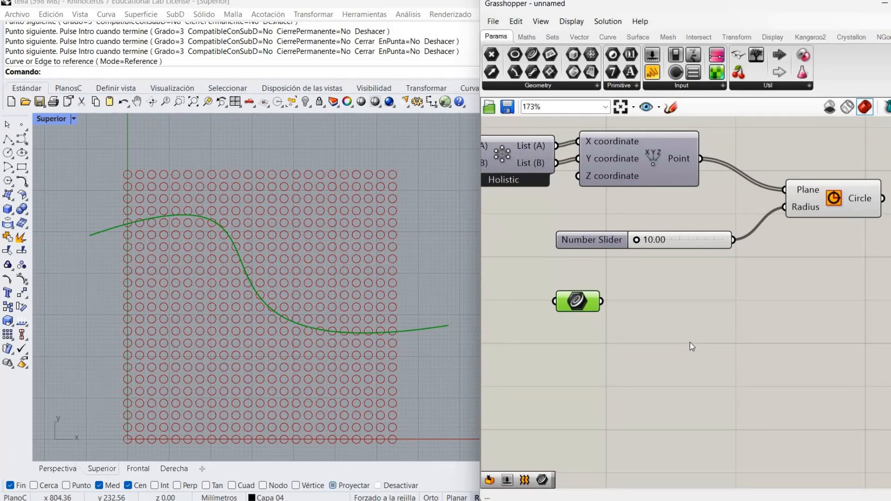
scroll(690, 341, down, 2)
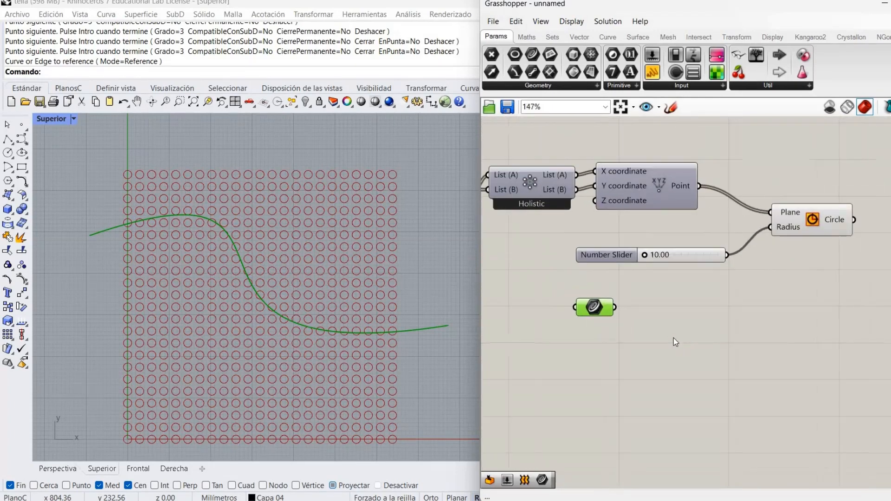
click(648, 319)
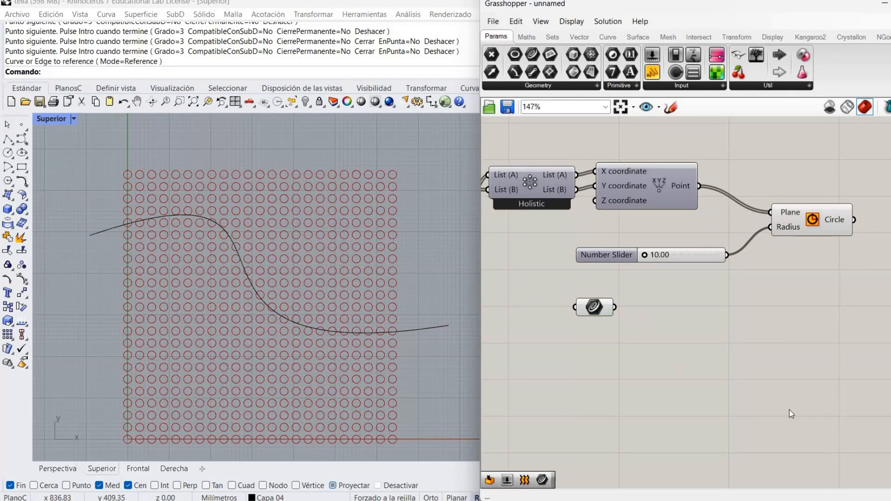
Add a Curve Closest Point component to the canvas, to the right of the Curve parameter and below the Circle component.
double_click(740, 369)
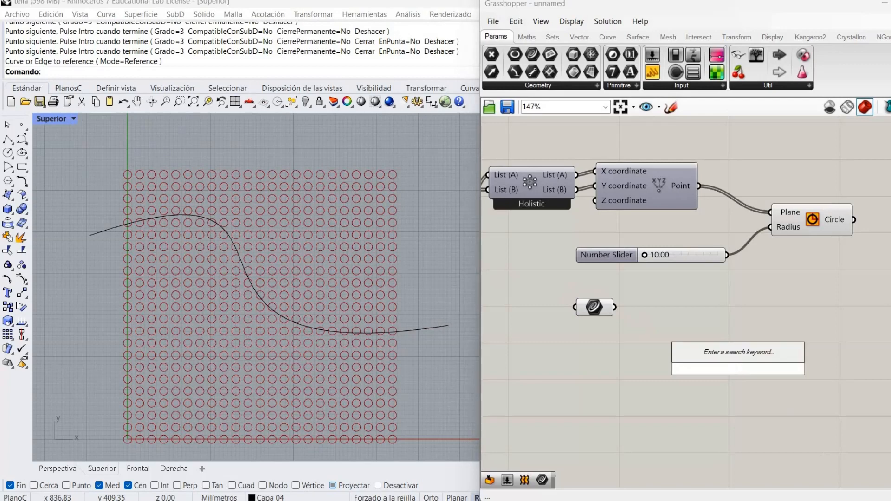
text(curv)
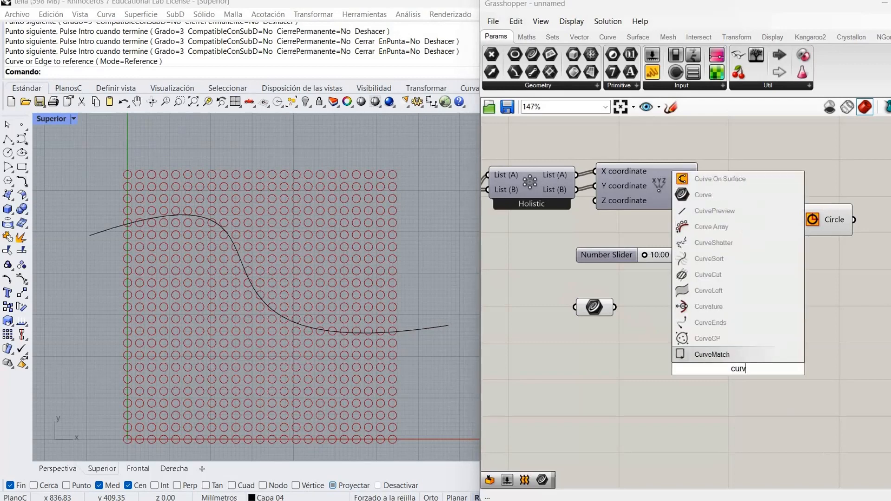
text(e)
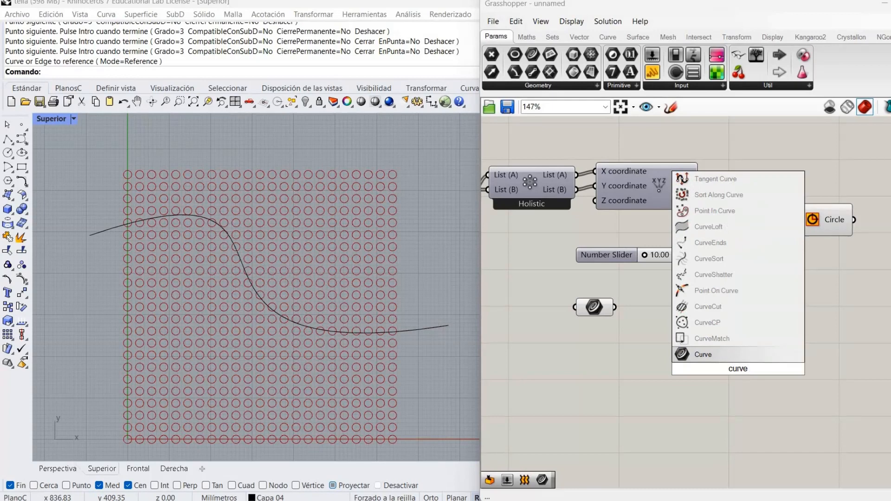
text( cl)
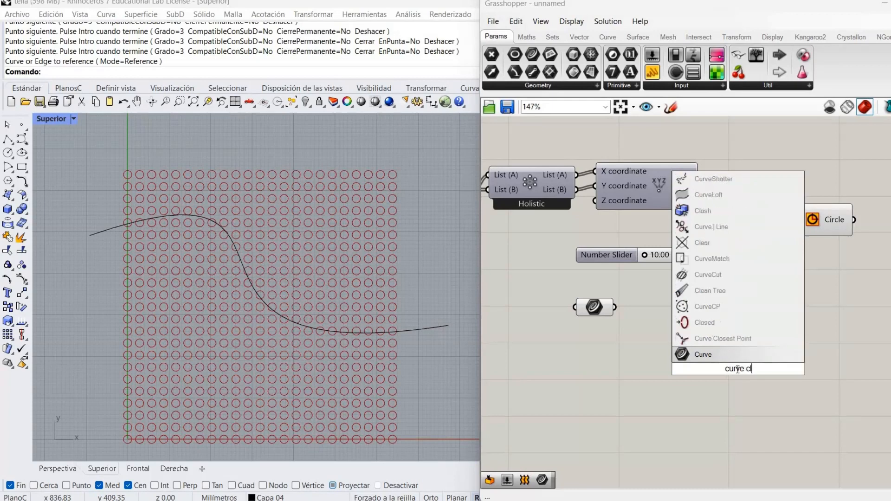
click(722, 344)
drag(741, 352, 771, 319)
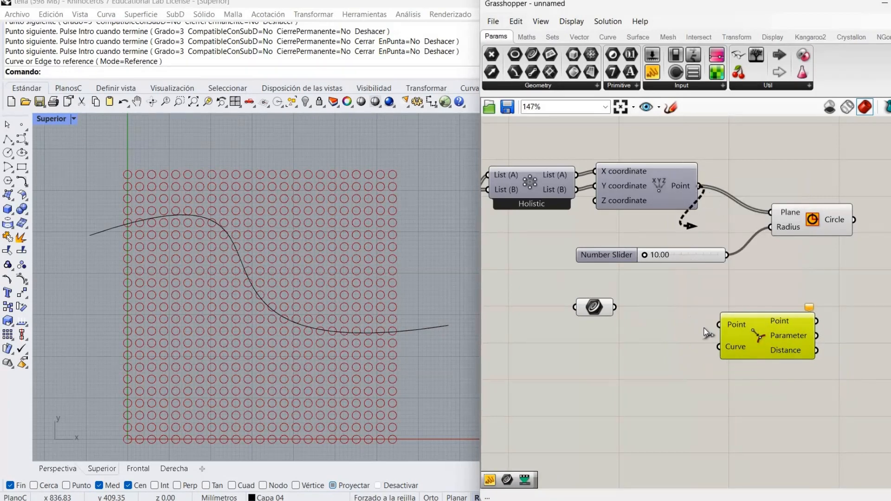
Feed the Construct Point output and the Curve parameter into Curve Closest Point, and place the Curve parameter beside its Curve input.
drag(699, 186, 718, 325)
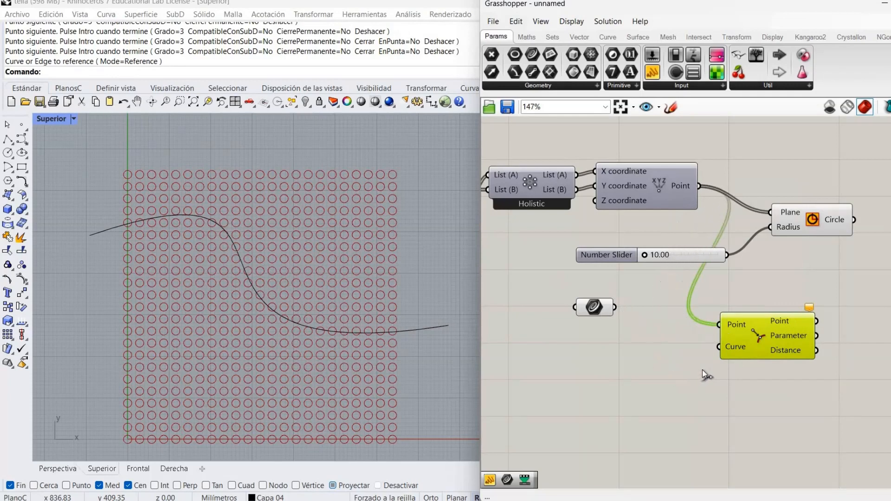
mouse_move(703, 370)
mouse_down()
mouse_move(716, 369)
mouse_move(708, 363)
mouse_up()
click(655, 325)
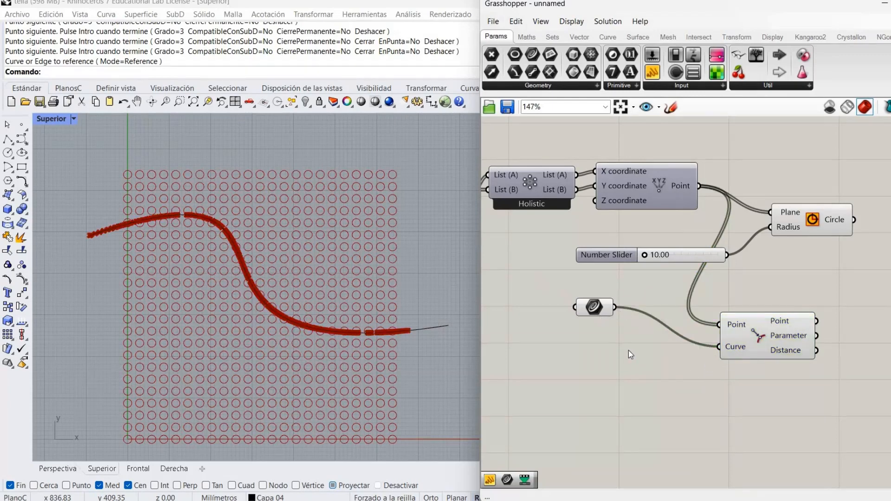
drag(594, 306, 648, 353)
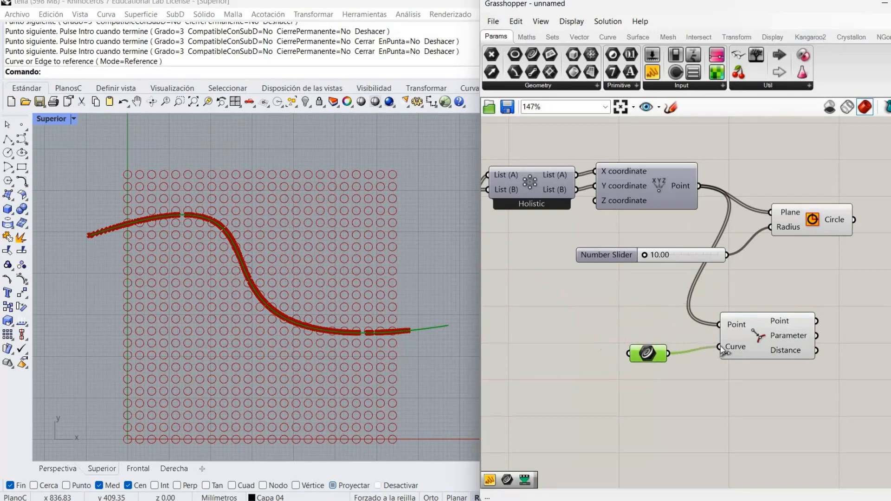
right_drag(720, 346, 603, 314)
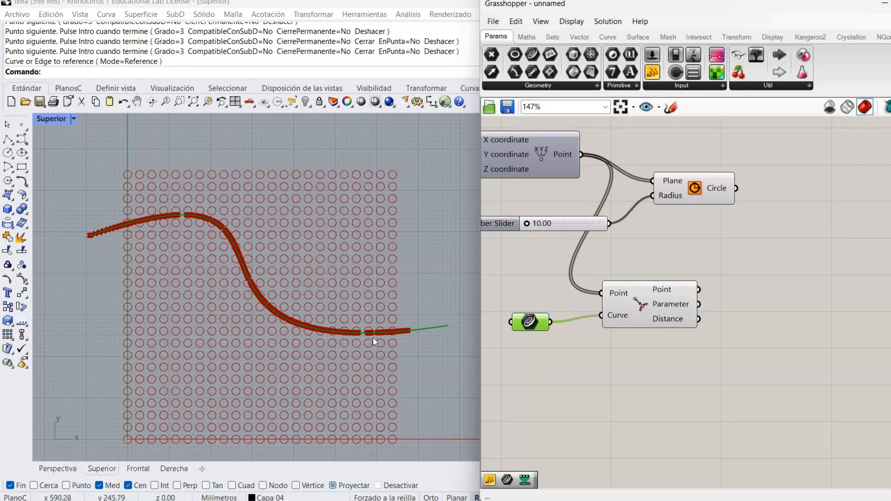
click(630, 317)
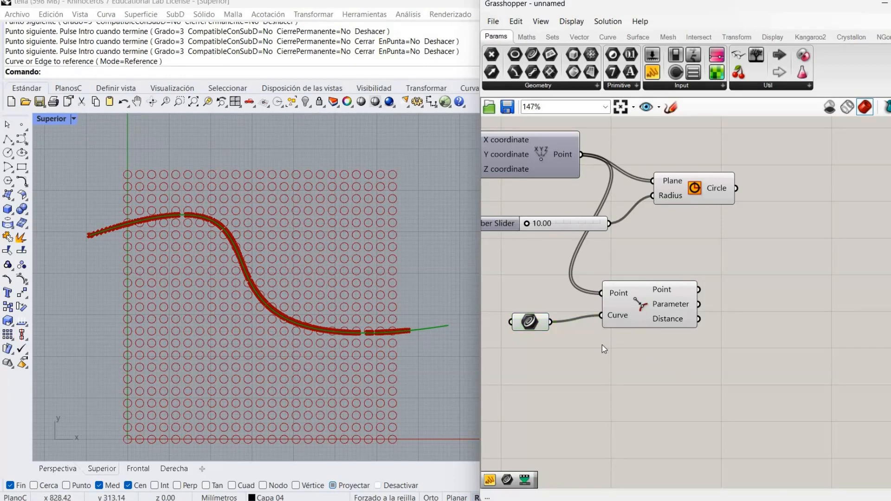
click(603, 344)
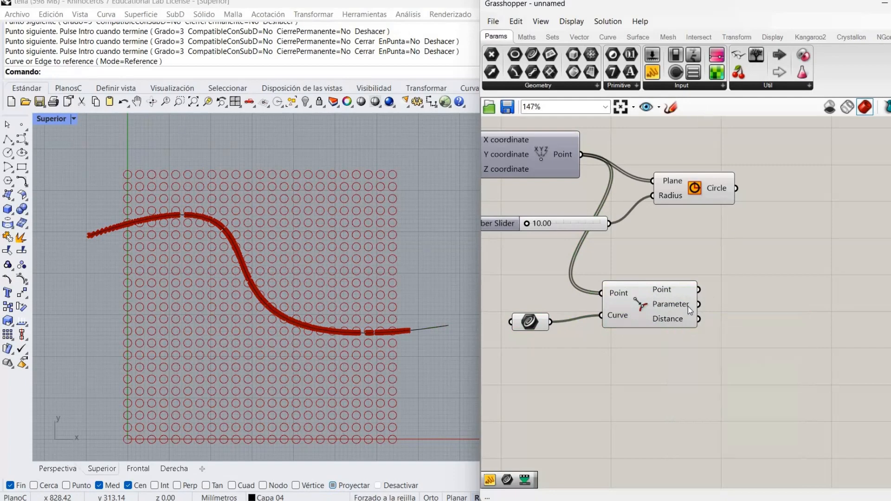
Move the Circle component and its radius slider together farther right to free space on the canvas.
mouse_move(676, 285)
drag(739, 263, 572, 186)
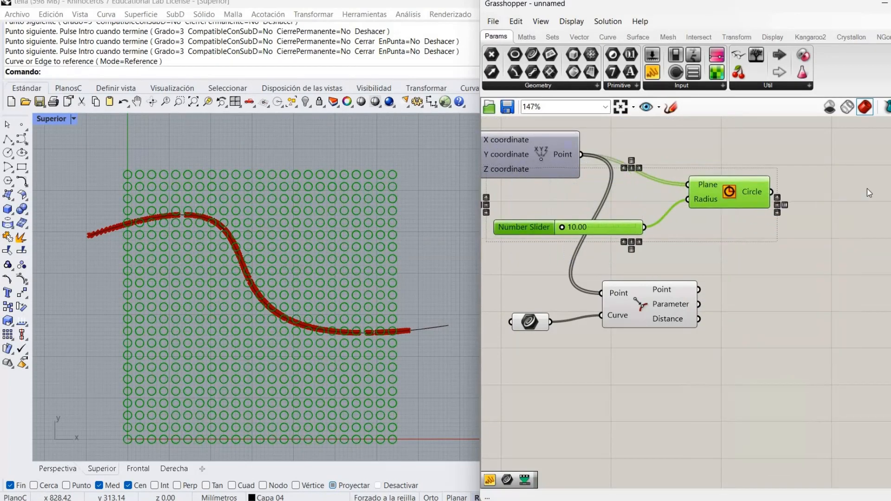
drag(867, 189, 868, 188)
click(750, 280)
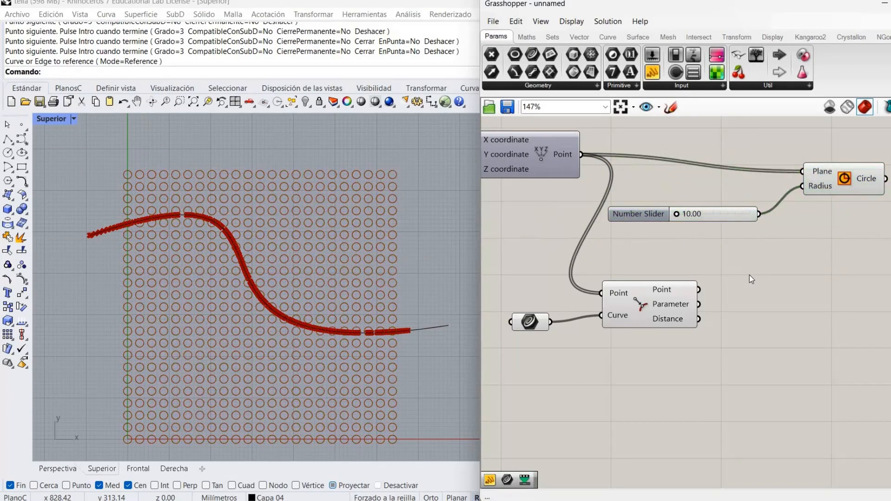
right_drag(749, 275, 690, 273)
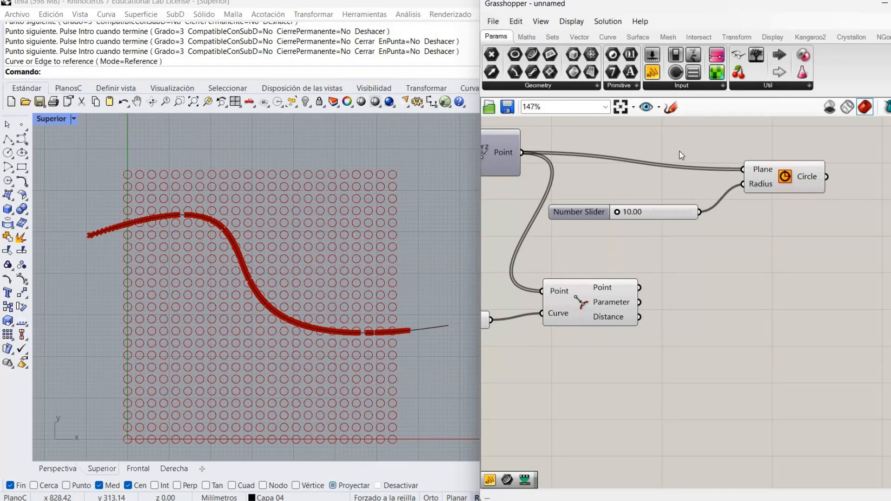
Add a Remap Numbers component beside Curve Closest Point and connect the Distance output to its Value input.
click(551, 37)
click(526, 36)
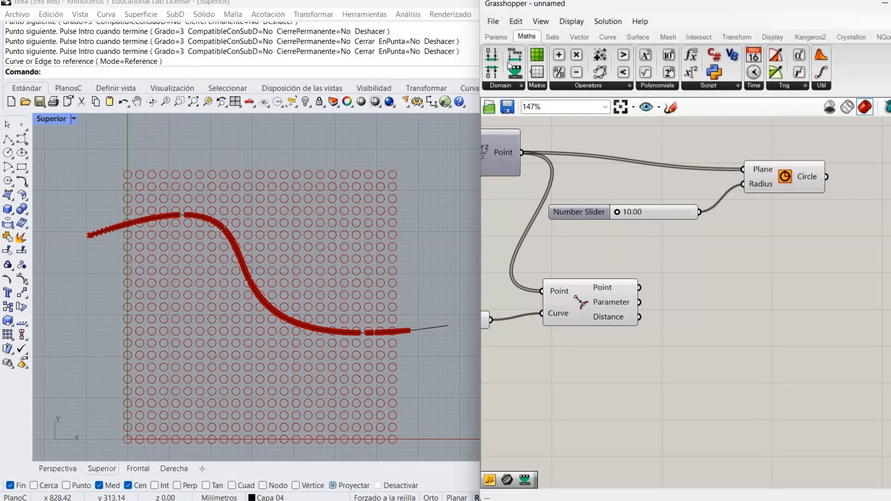
drag(515, 72, 707, 325)
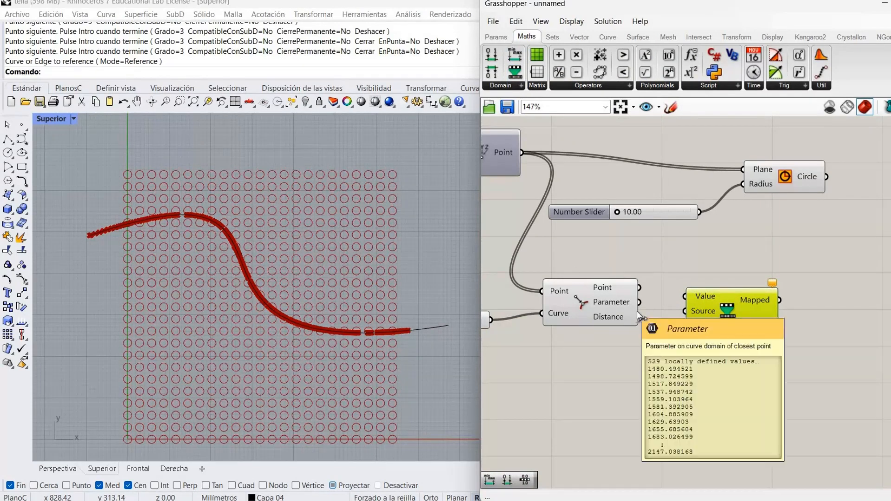
drag(640, 317, 685, 297)
click(696, 339)
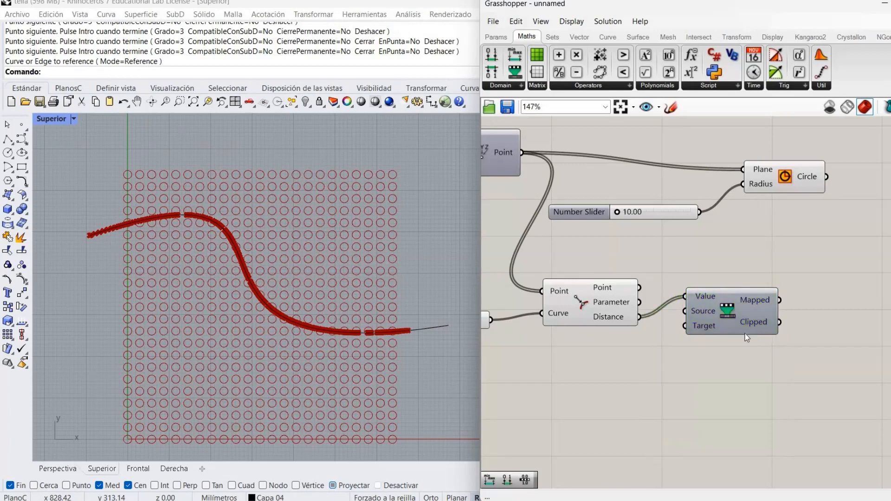
drag(745, 331, 748, 333)
click(650, 329)
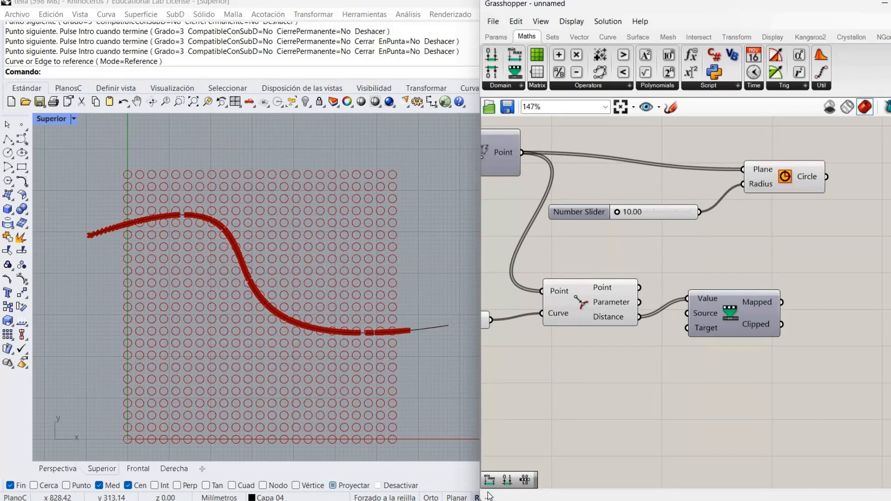
Add a Bounds component fed by the Distance output, connect its Domain to the remap Source, and shift the remap component right.
drag(490, 483, 668, 360)
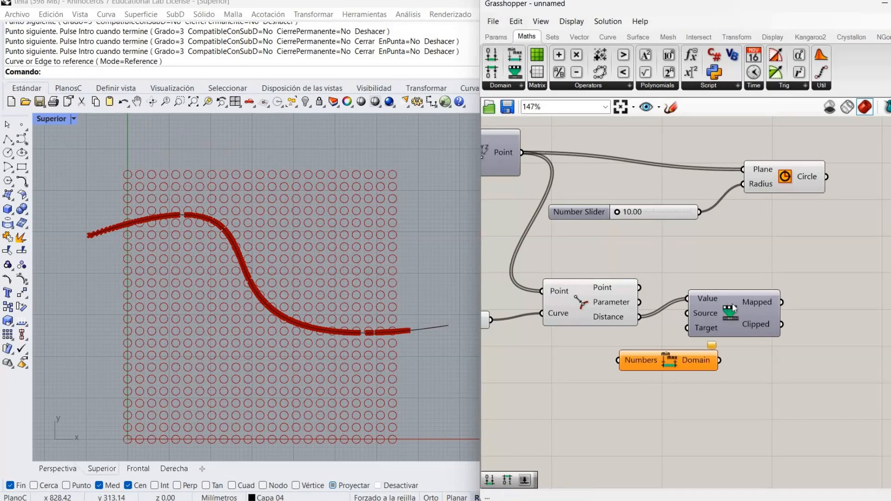
drag(697, 306, 731, 309)
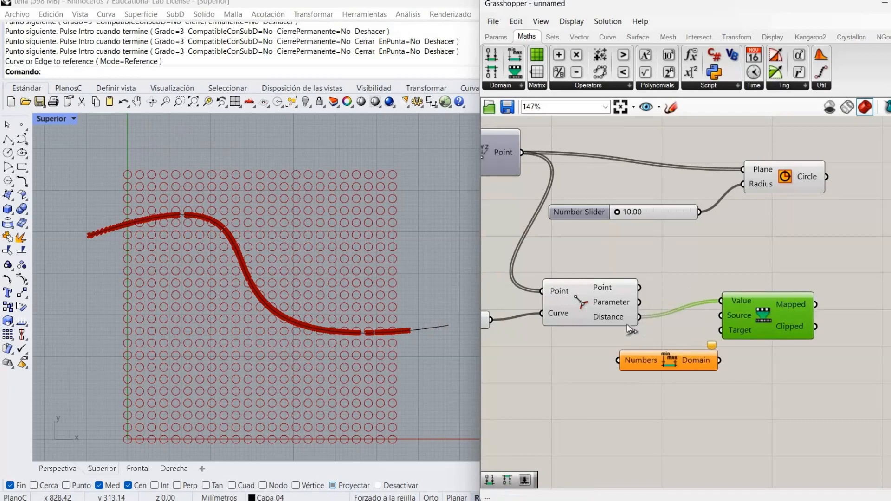
drag(617, 359, 639, 317)
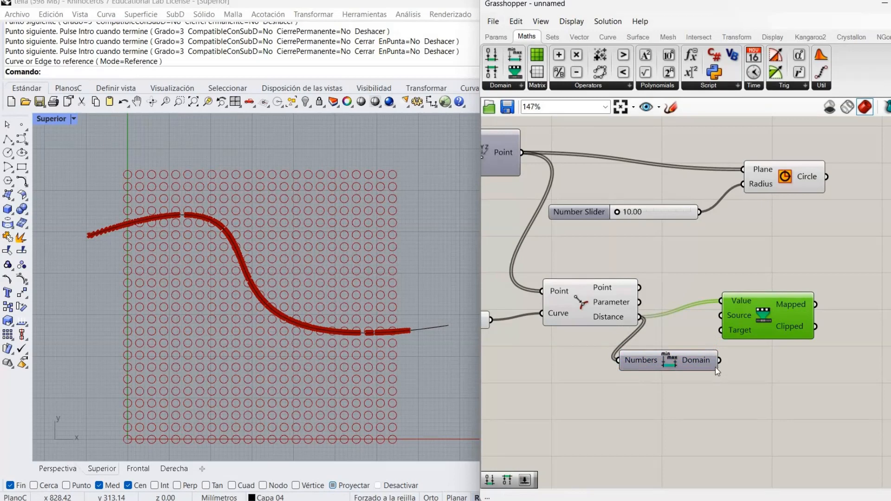
drag(719, 361, 721, 316)
drag(785, 332, 824, 357)
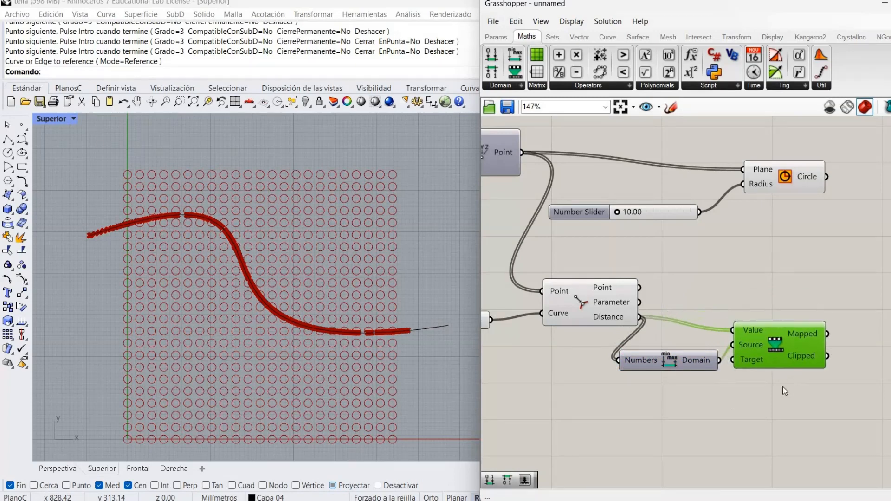
click(522, 336)
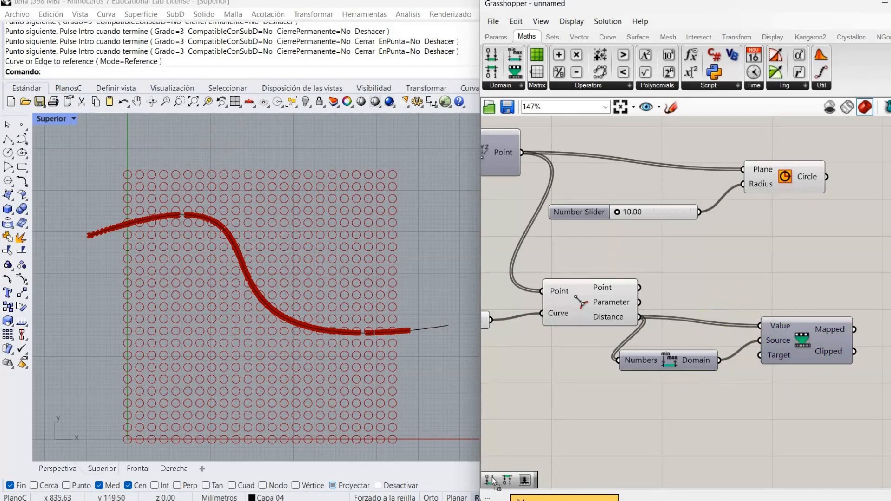
Add a Construct Domain component below Bounds and connect its Domain output to the Target input of Remap Numbers.
click(690, 434)
drag(687, 442, 671, 426)
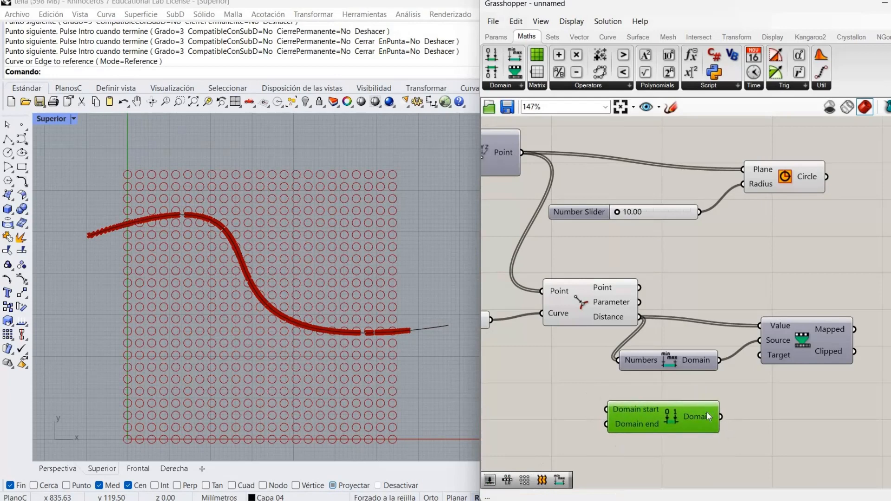
drag(721, 417, 760, 355)
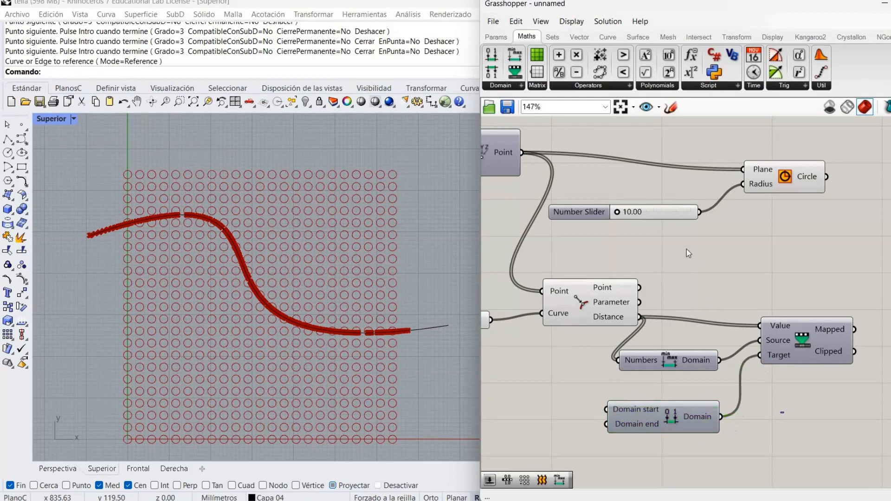
Move the 10.00 radius slider beside Construct Domain and connect it to the Domain end input.
drag(670, 216, 552, 391)
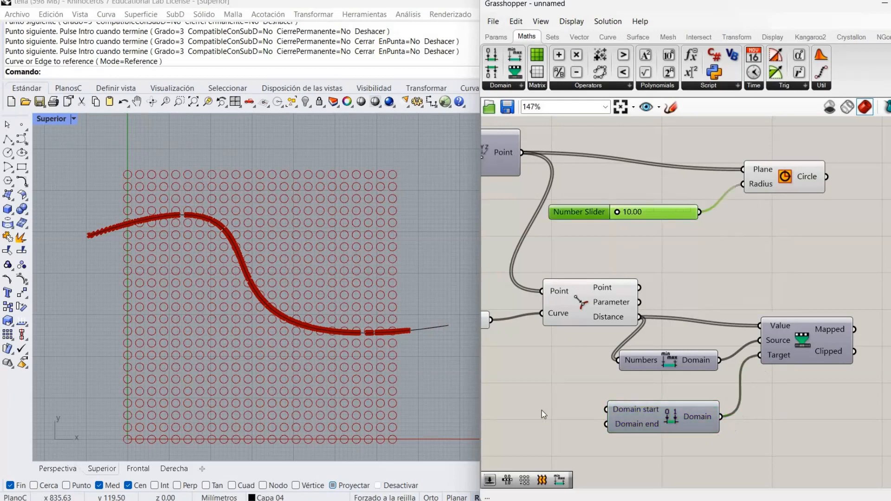
drag(550, 424, 551, 425)
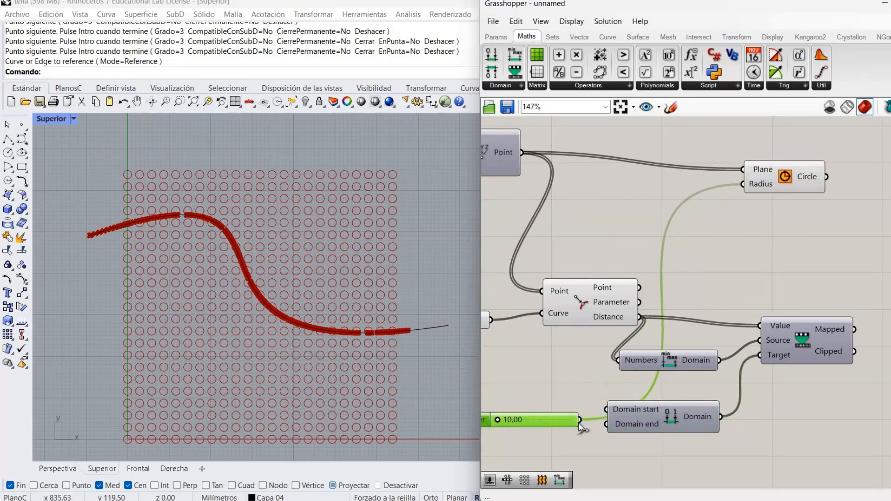
drag(603, 433, 642, 410)
click(570, 421)
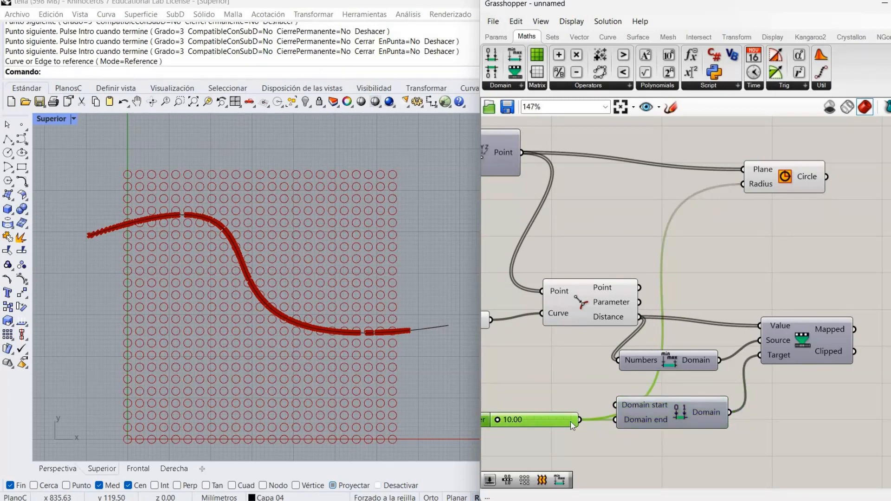
mouse_move(554, 421)
mouse_down()
mouse_move(566, 403)
mouse_move(567, 431)
mouse_up()
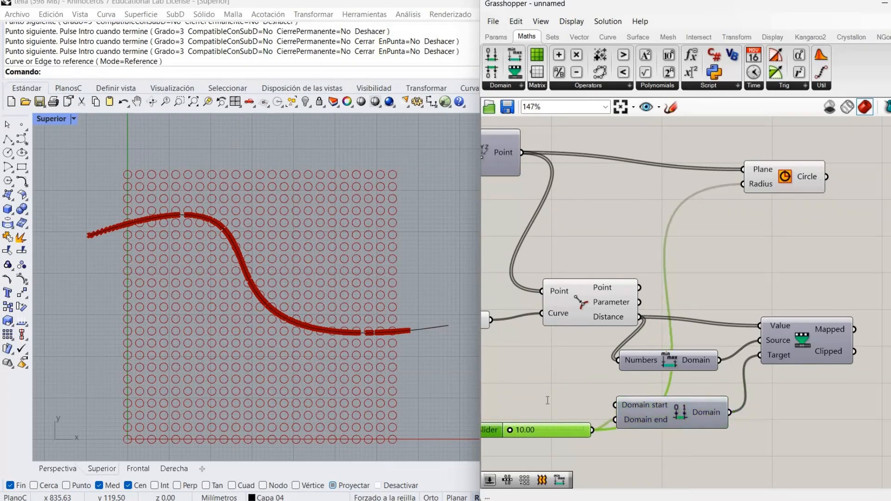
Add a 1..10 number slider with value 1 above the 10.00 slider and connect it to the Domain start input.
click(546, 398)
double_click(534, 395)
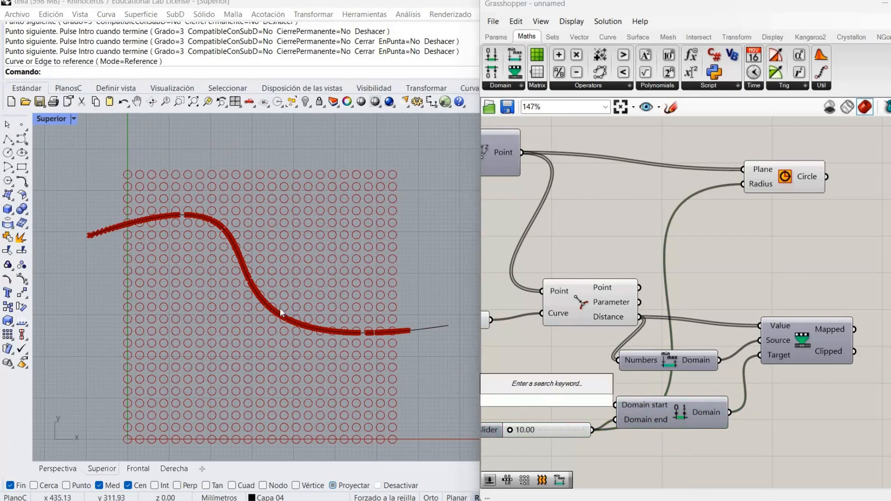
text(1..10)
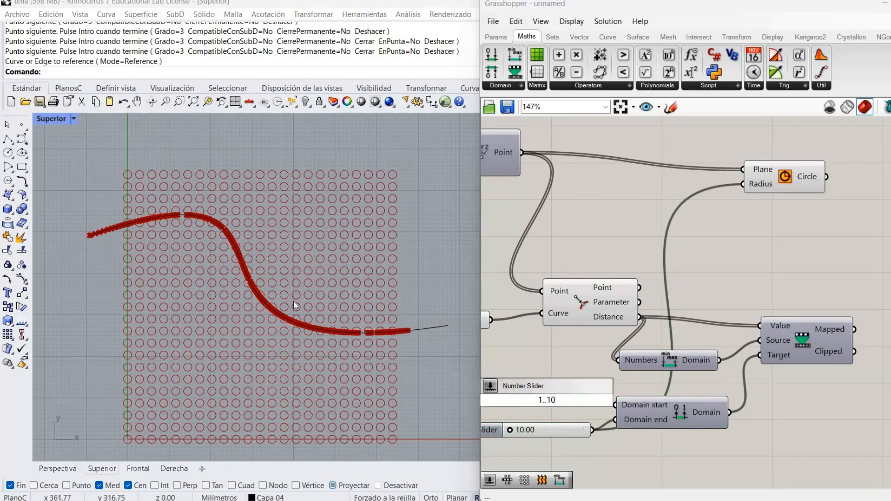
key(Return)
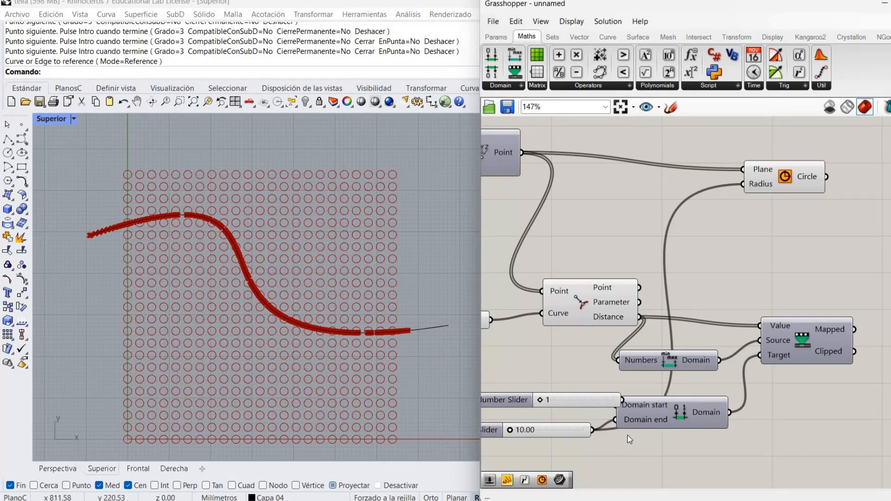
right_drag(628, 435, 666, 439)
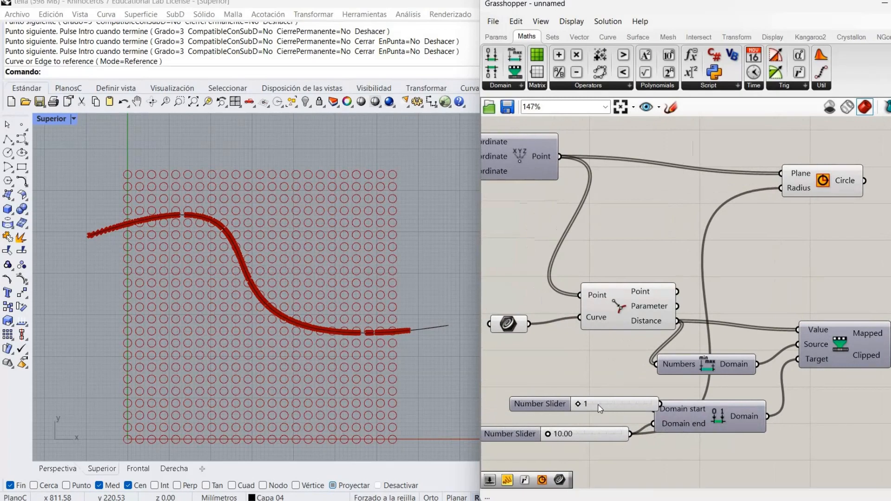
drag(600, 408, 570, 420)
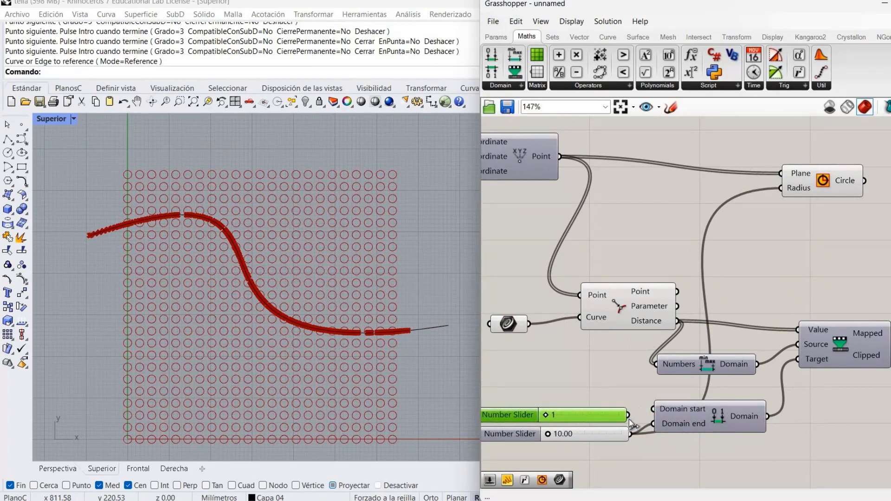
drag(629, 418, 642, 414)
click(781, 412)
Connect the Mapped output of Remap Numbers to the Circle's Radius input and shift the Circle component right.
right_drag(883, 308, 771, 297)
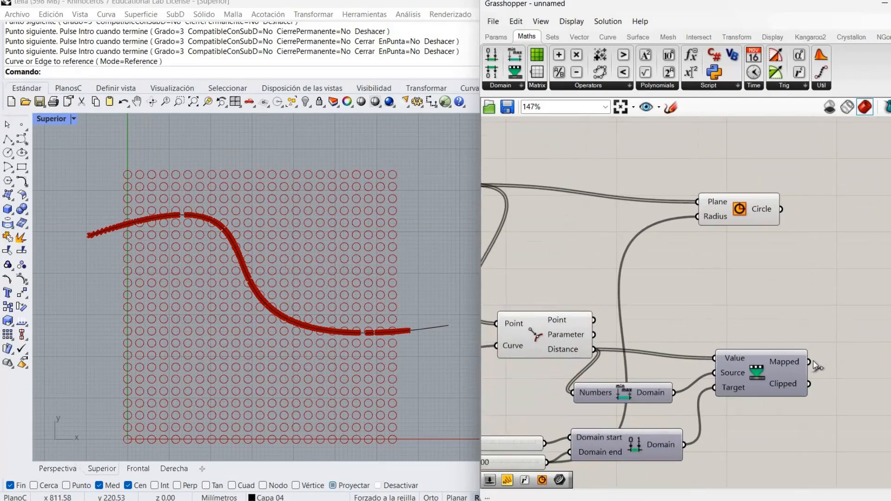
drag(814, 361, 864, 242)
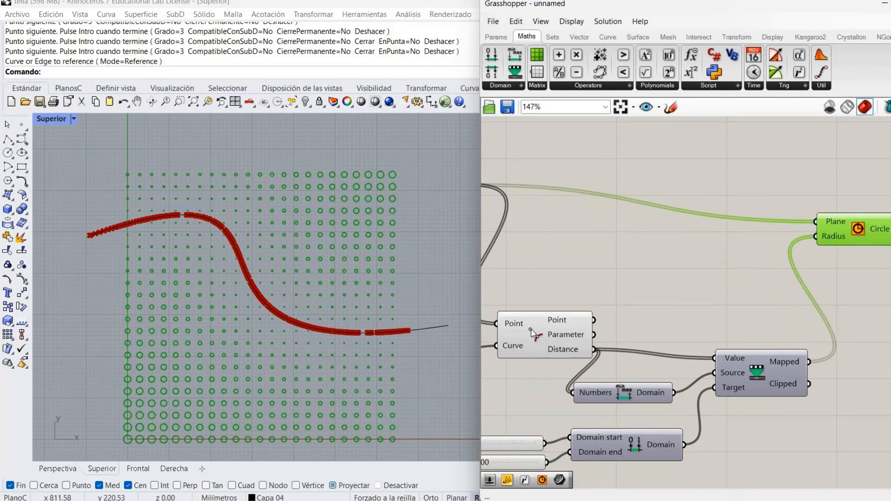
Turn off the preview of the Curve Closest Point component and deselect all components.
right_drag(541, 318, 558, 316)
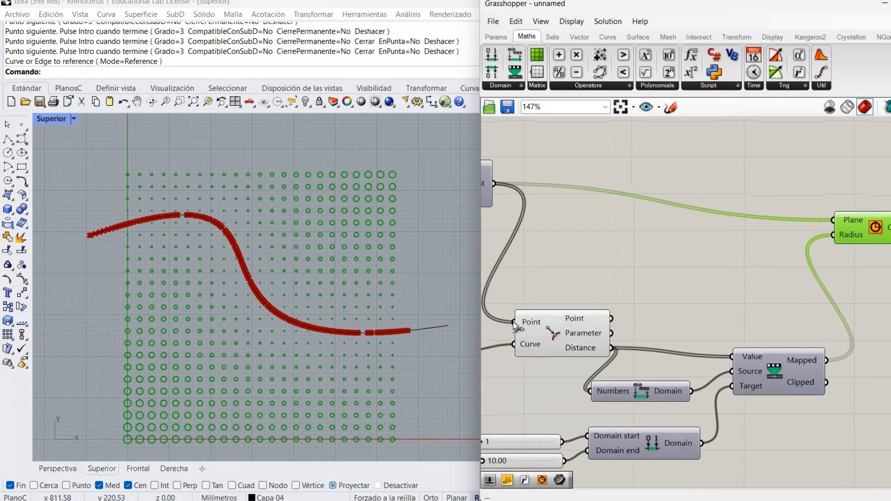
right_click(556, 342)
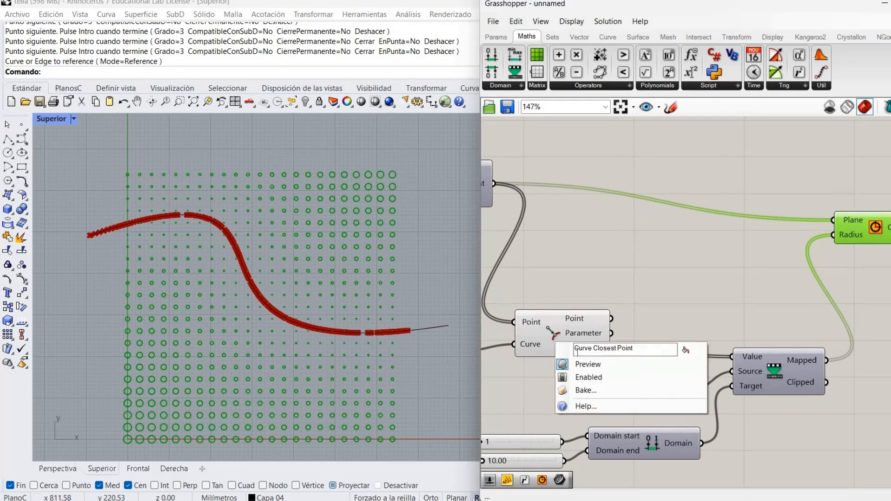
click(567, 365)
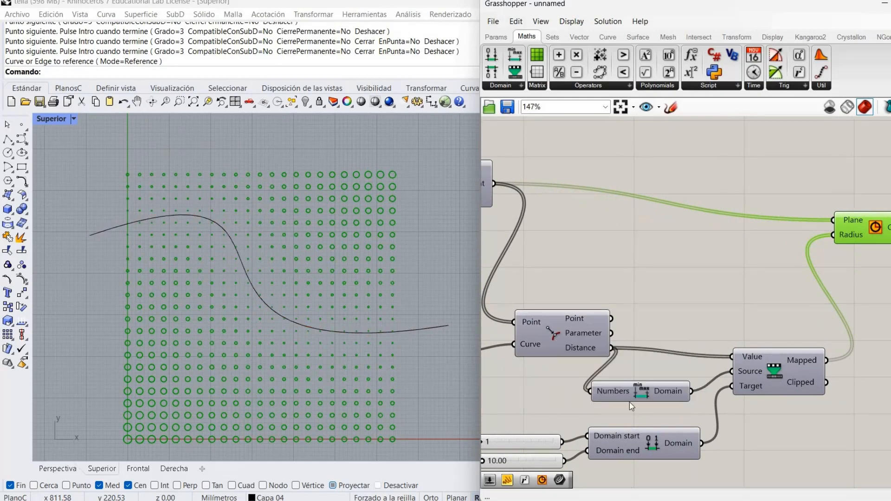
click(648, 327)
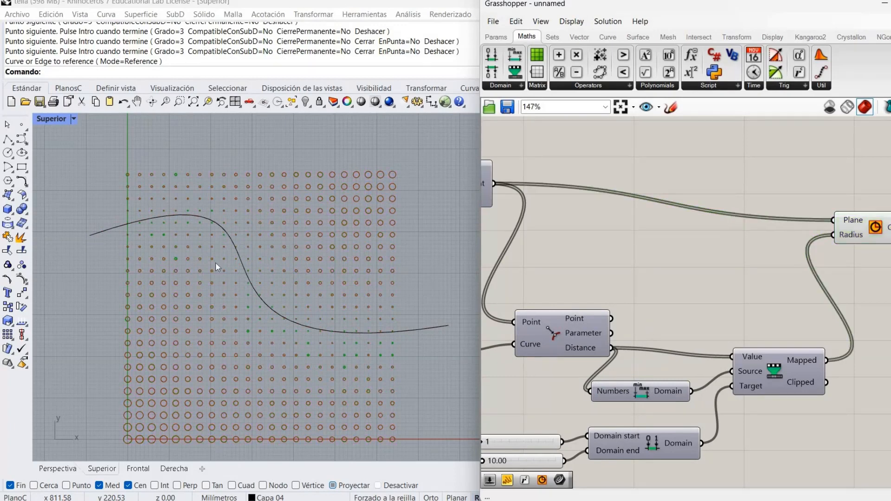
Rotate the attractor curve roughly upright in the Superior viewport, reposition it across the circle grid, and deselect it.
right_drag(215, 287, 219, 278)
scroll(219, 278, up, 2)
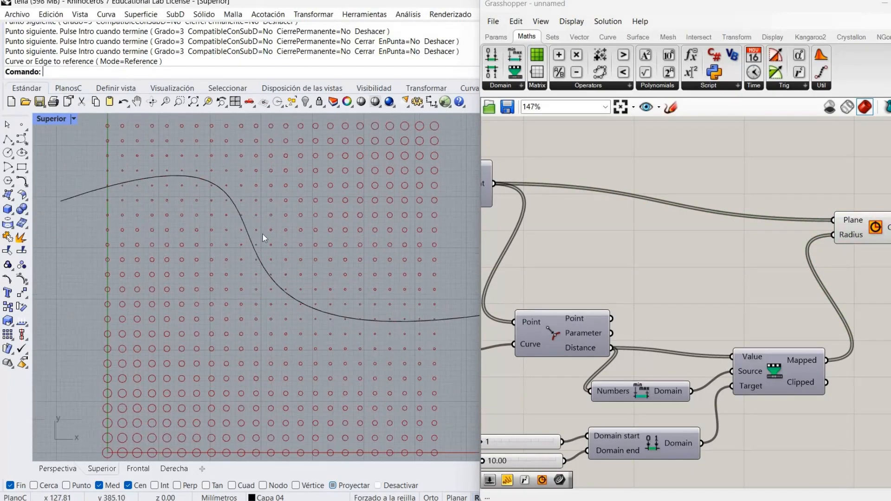
click(263, 265)
scroll(269, 327, down, 2)
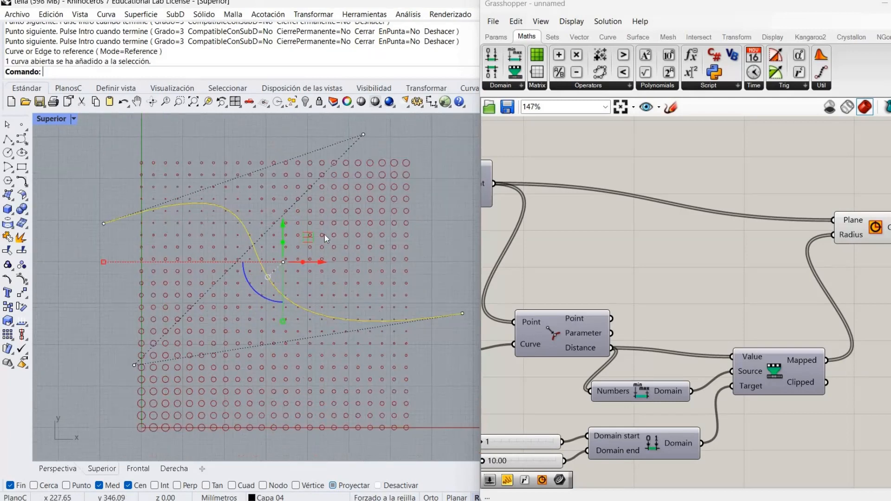
drag(312, 315, 303, 375)
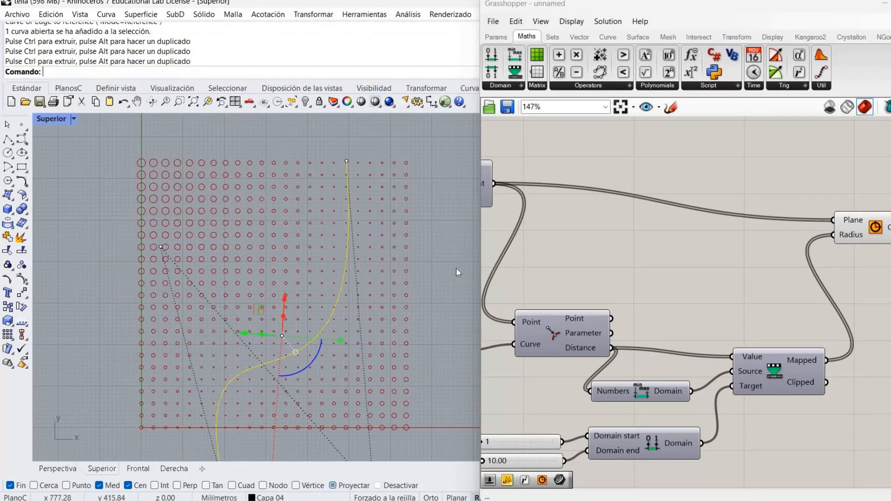
key(Escape)
right_drag(424, 278, 404, 258)
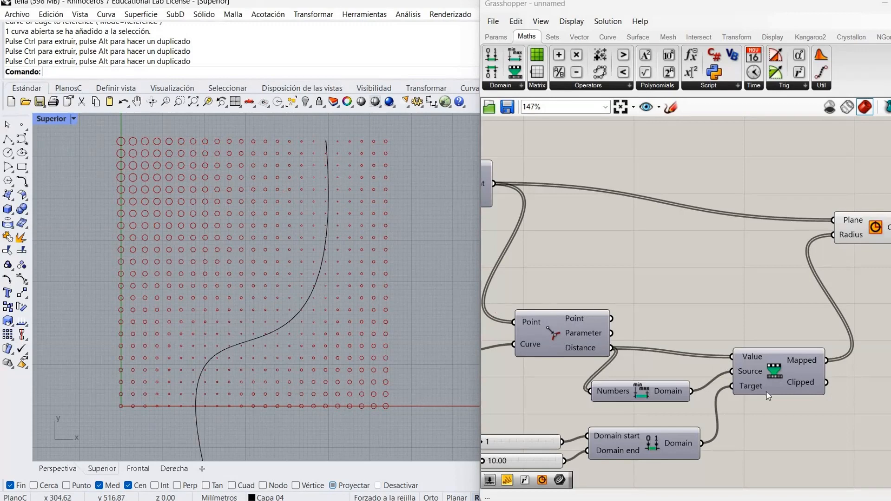
Set the Domain end slider to 12.11 and the Domain start slider to 2.
right_drag(762, 327, 870, 291)
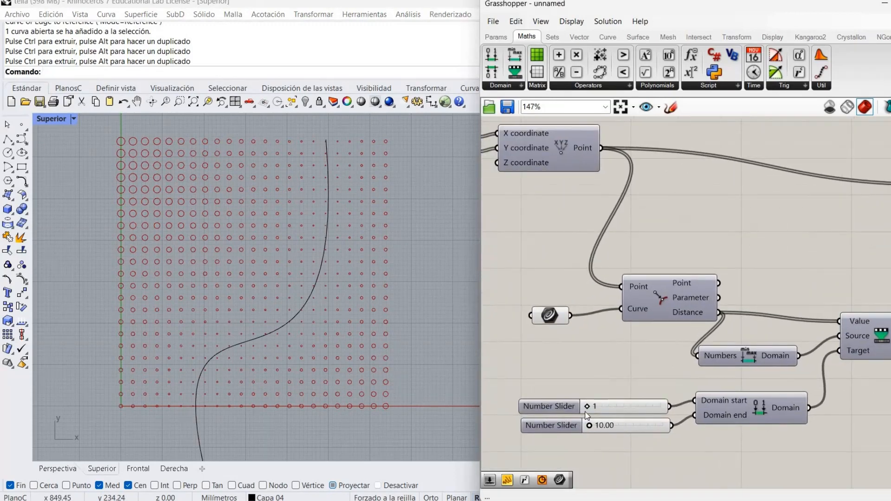
drag(594, 426, 599, 448)
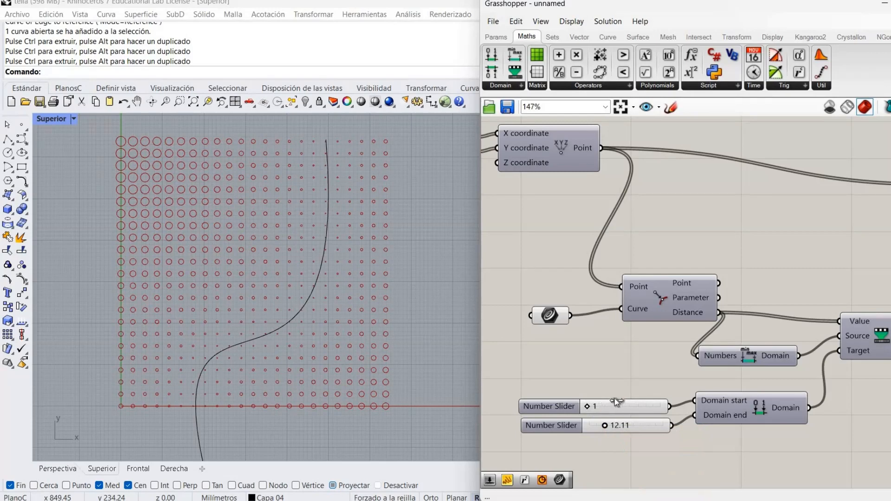
drag(615, 398, 601, 414)
Swap the slider connections so 12.11 feeds Domain start and 2 feeds Domain end, and reorder the sliders to match.
drag(670, 407, 701, 425)
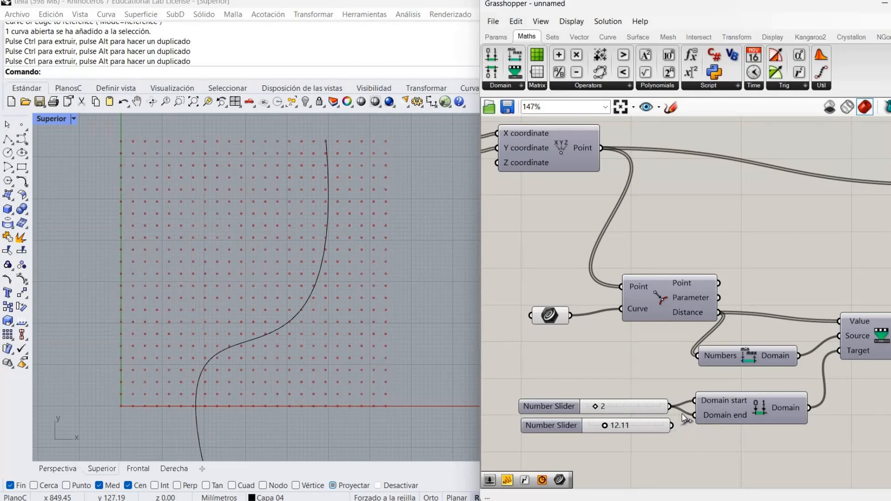
drag(673, 427, 695, 401)
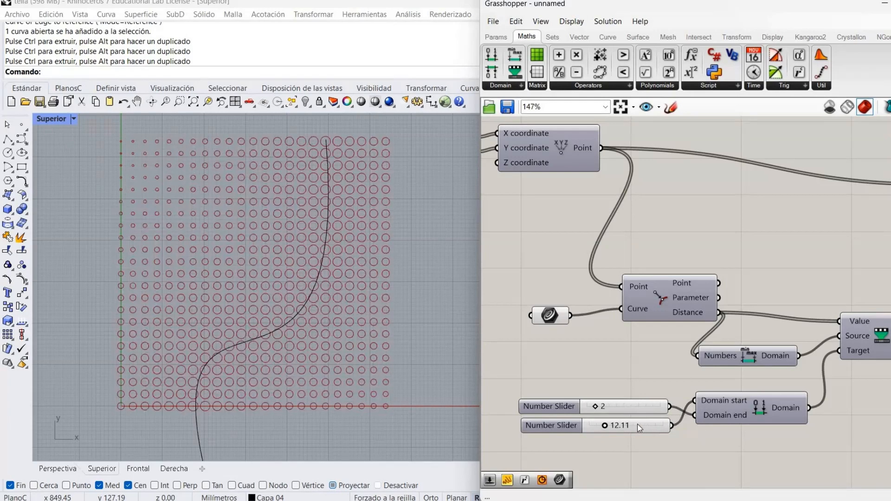
drag(631, 425, 621, 380)
drag(576, 408, 582, 420)
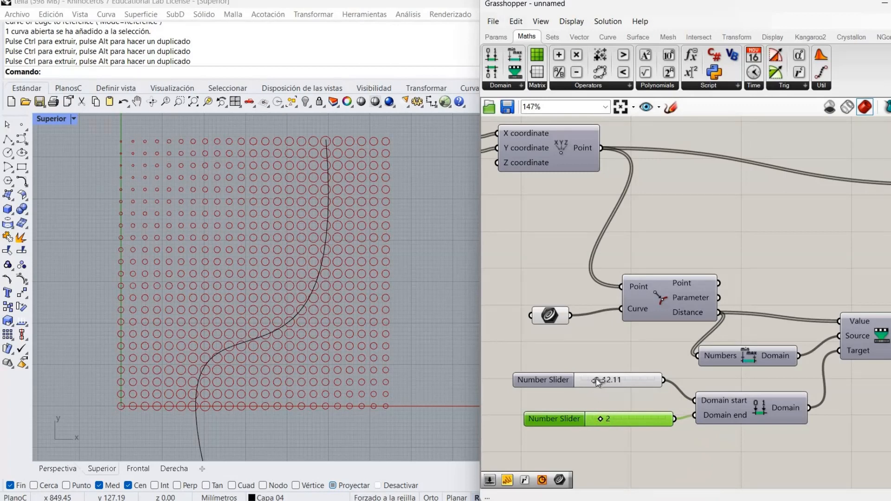
Set the slider feeding Domain start to 11.16.
drag(596, 379, 481, 385)
click(453, 375)
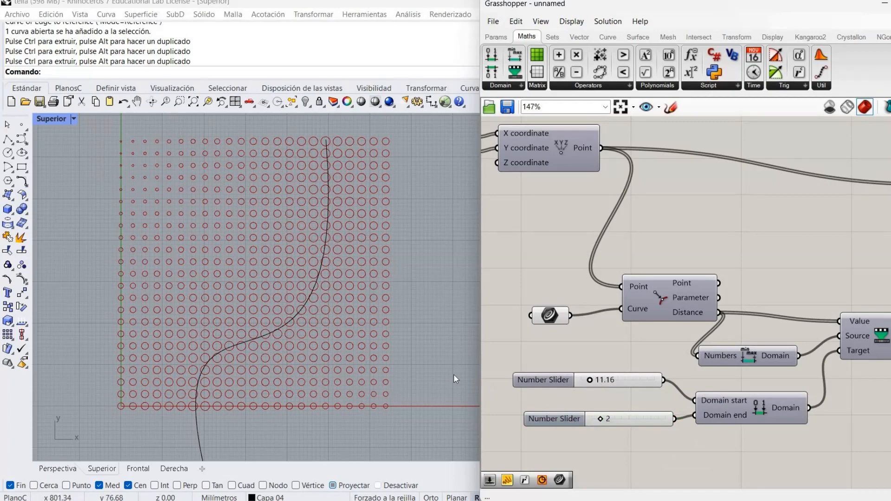
right_drag(781, 249, 603, 252)
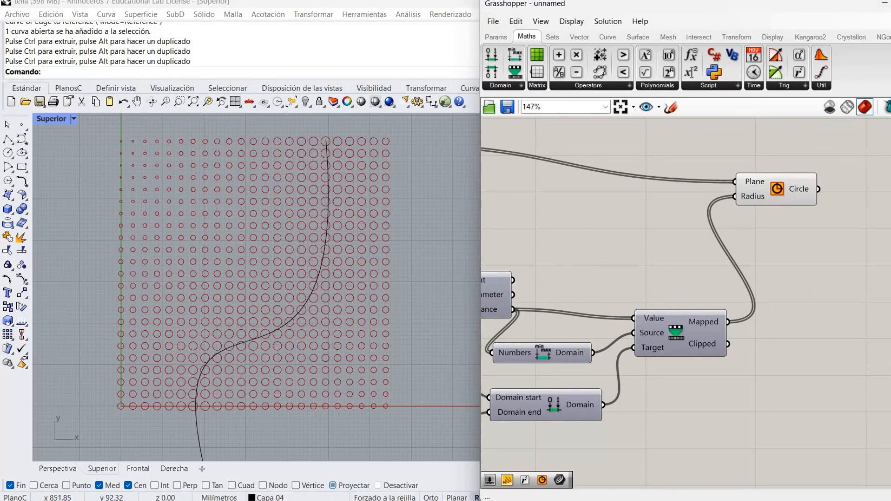
Minimize Grasshopper to return to Rhino and maximize the Perspectiva viewport.
click(885, 4)
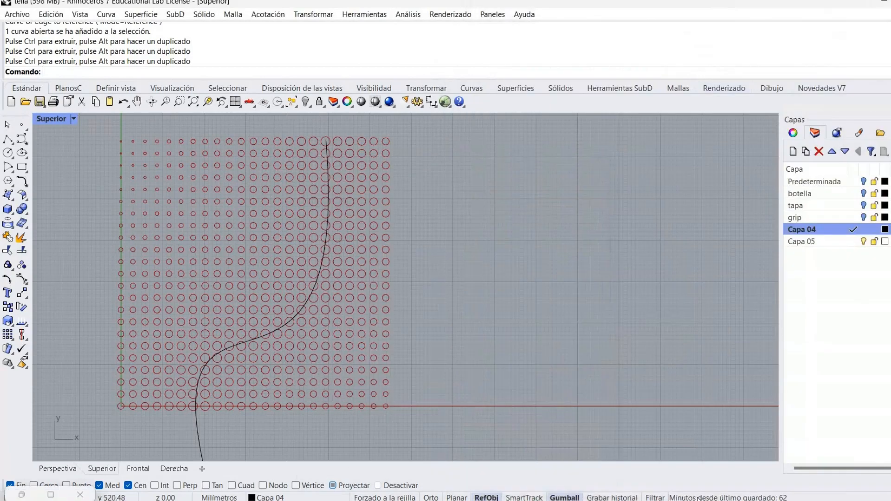
double_click(55, 120)
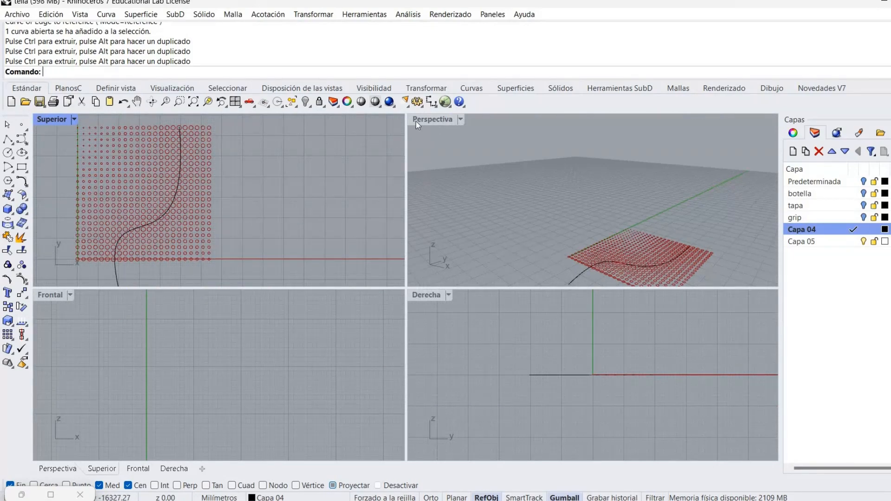
click(417, 133)
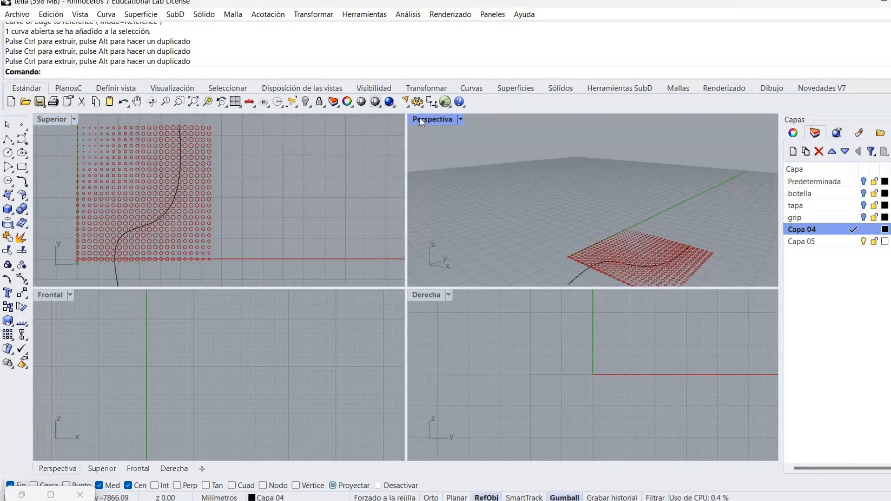
double_click(419, 118)
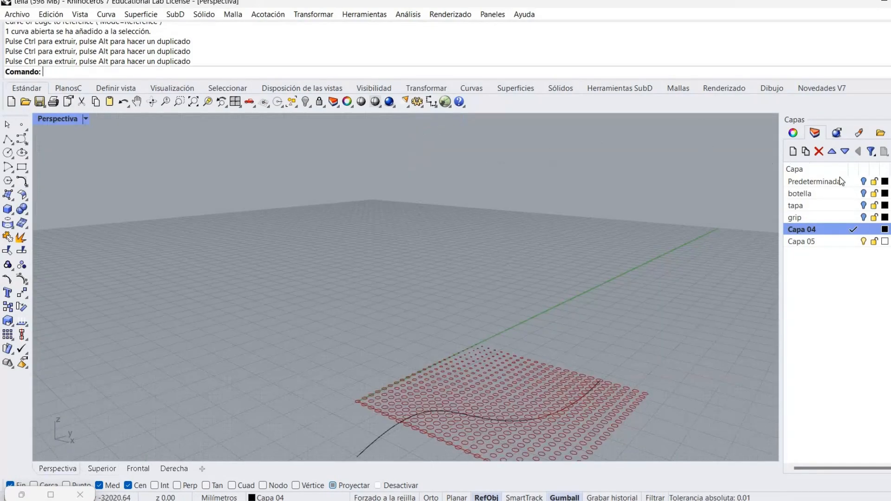
Turn on the botella, tapa, grip and Predeterminada layers and view the bottle model beside the circle grid.
click(863, 194)
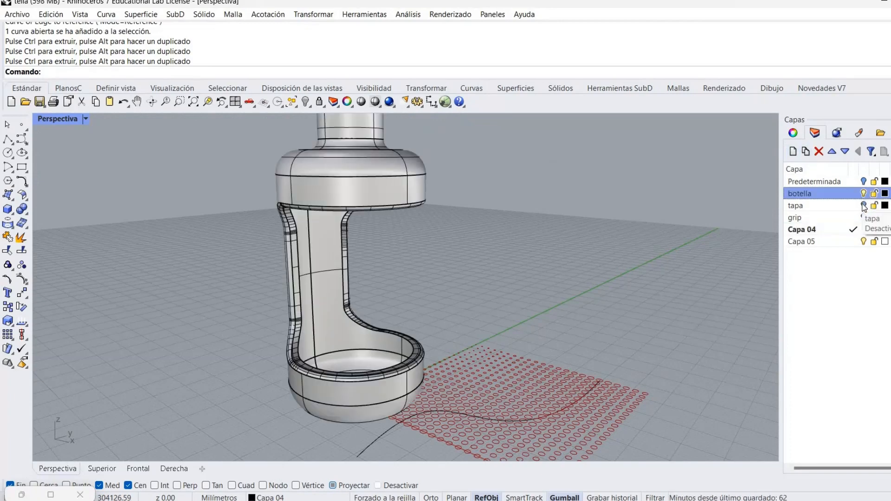
click(863, 206)
click(862, 218)
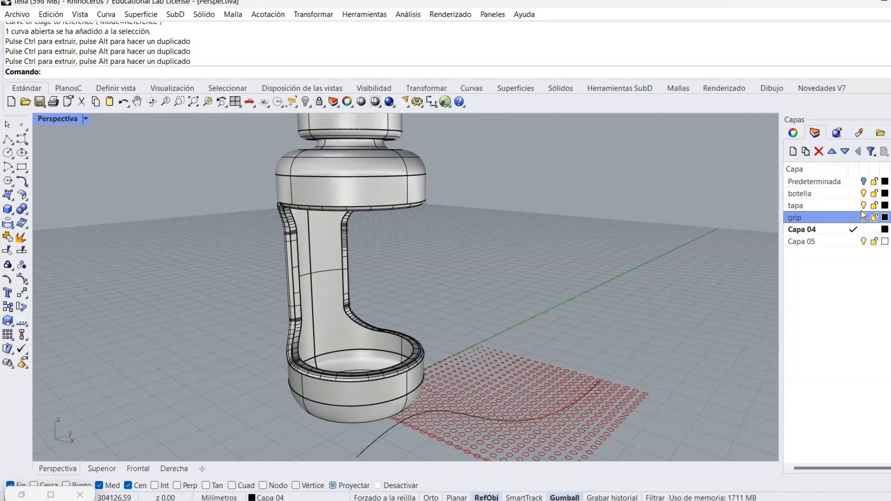
click(863, 182)
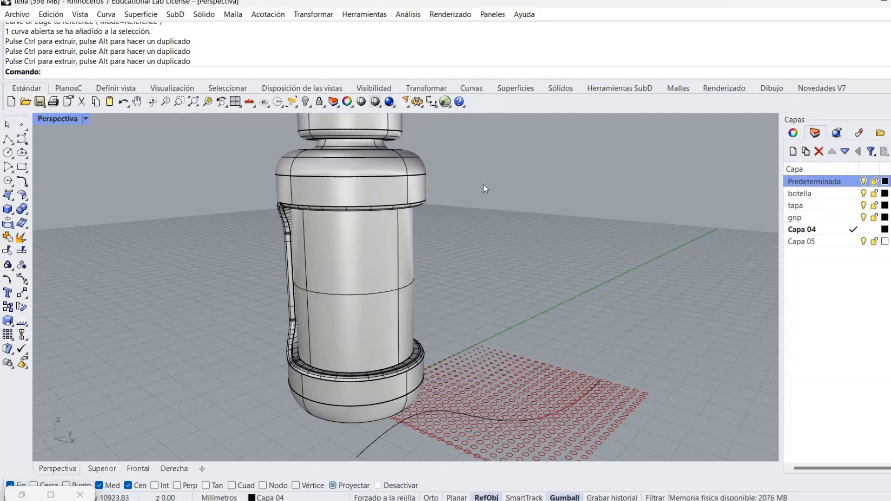
right_drag(487, 190, 433, 222)
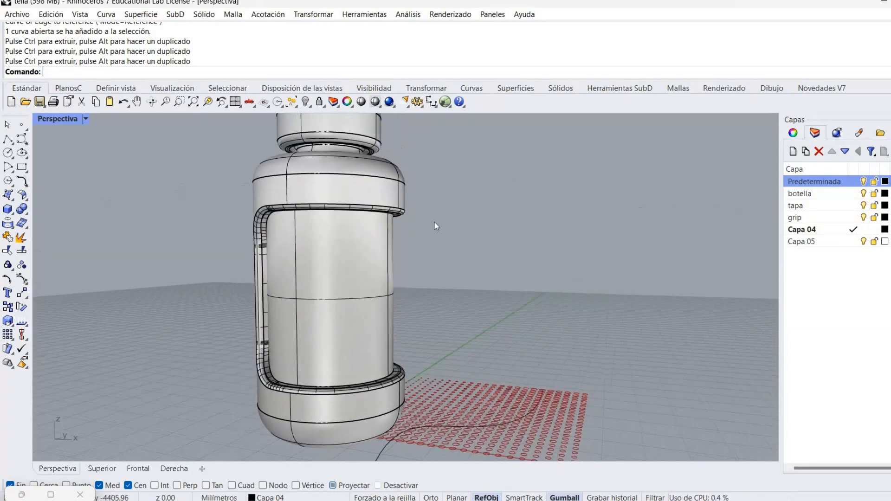